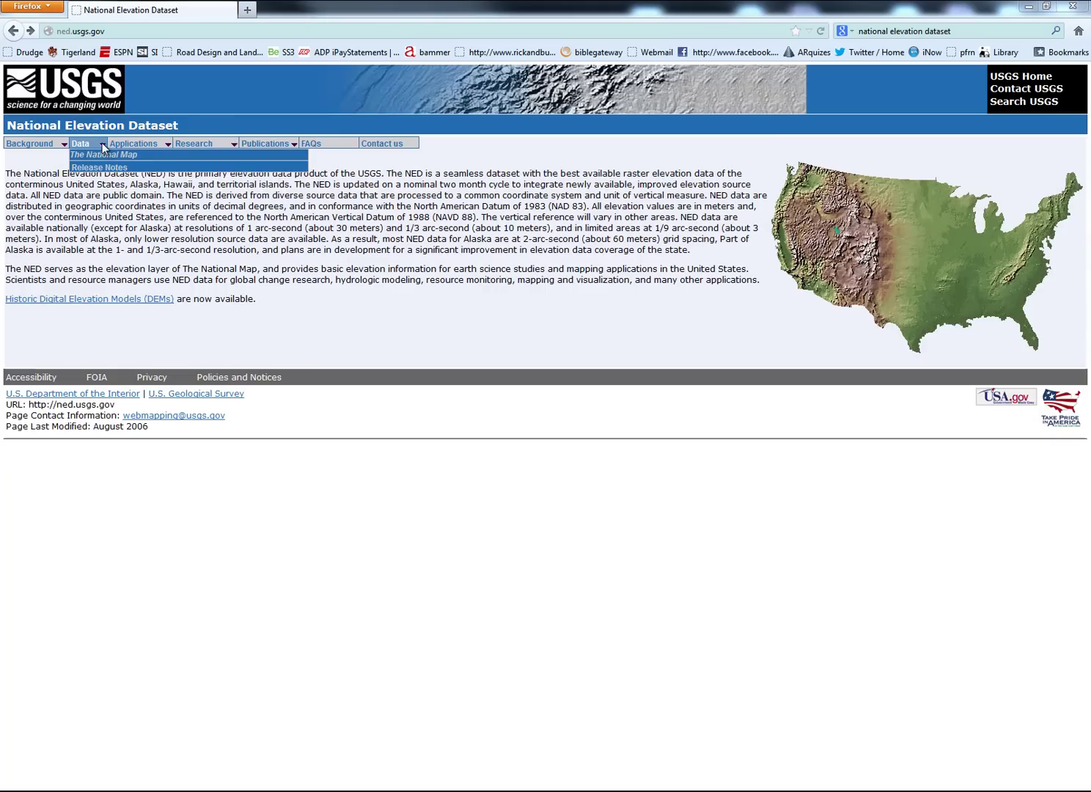
- Open The National Map Viewer from the USGS Data menu's The National Map page
click(108, 161)
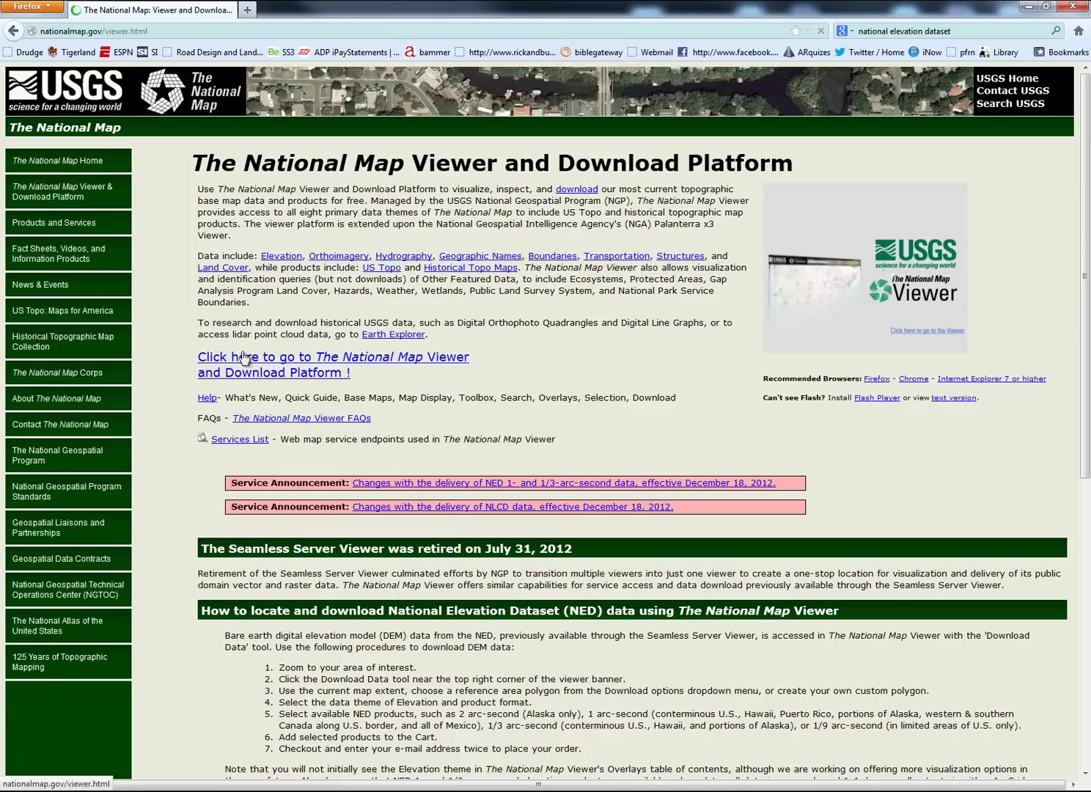
click(337, 359)
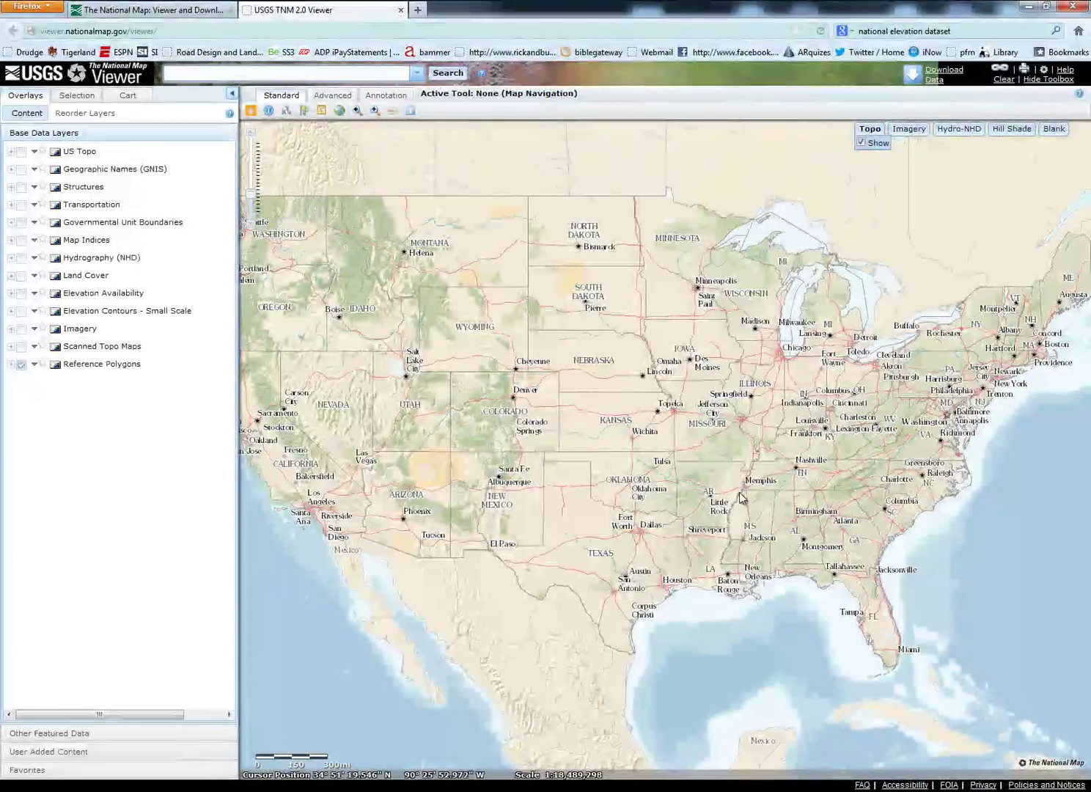
- Zoom to Memphis, overlay US Topo and Elevation Availability, and select the Horseshoe Lake quad
scroll(740, 497, up, 1)
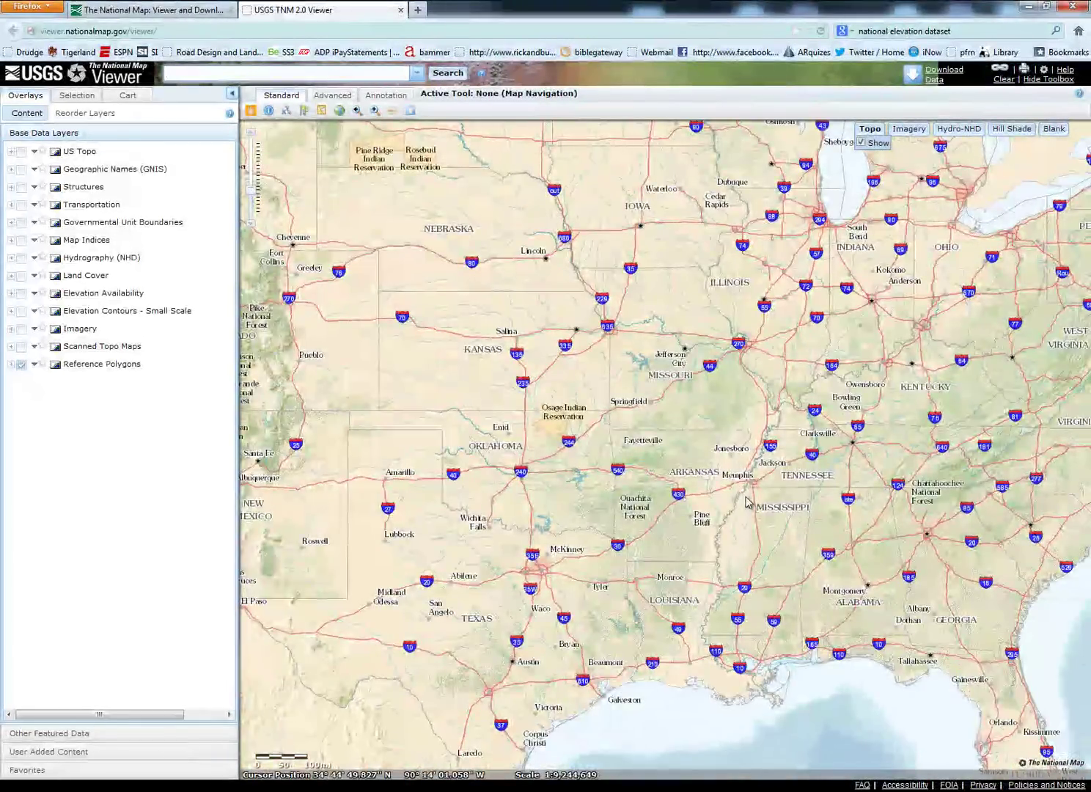
scroll(742, 498, up, 1)
scroll(738, 497, up, 1)
scroll(746, 484, up, 1)
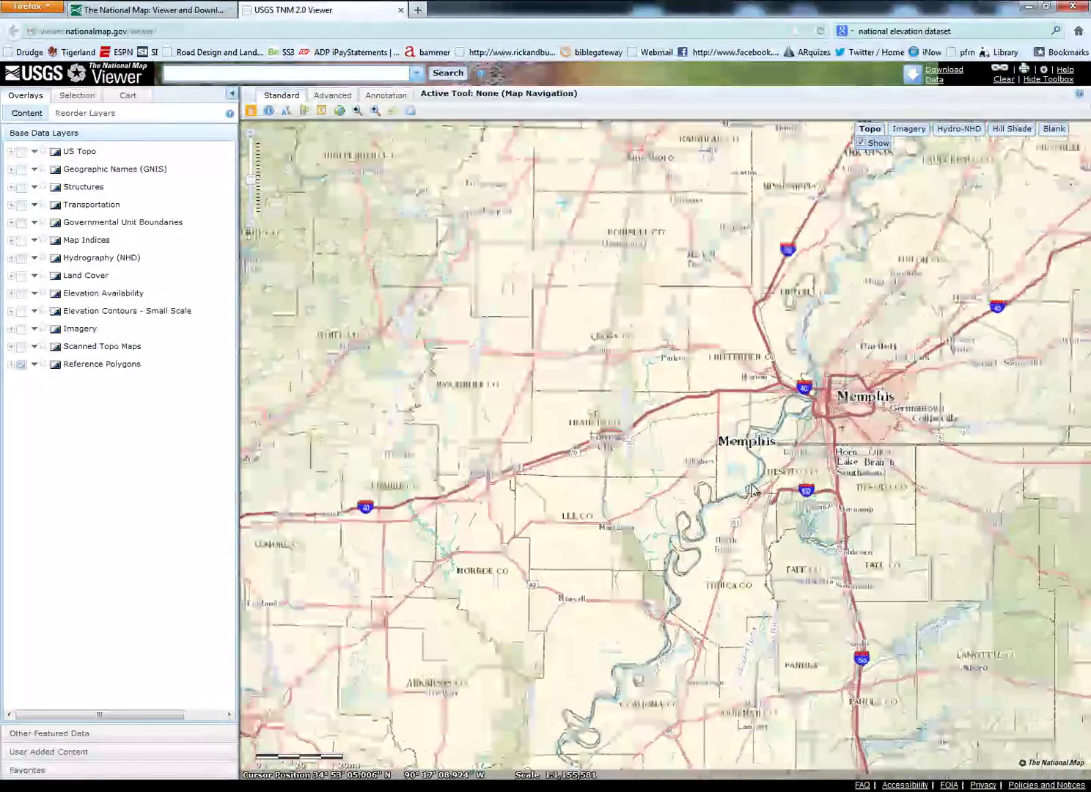
scroll(752, 490, up, 1)
click(22, 152)
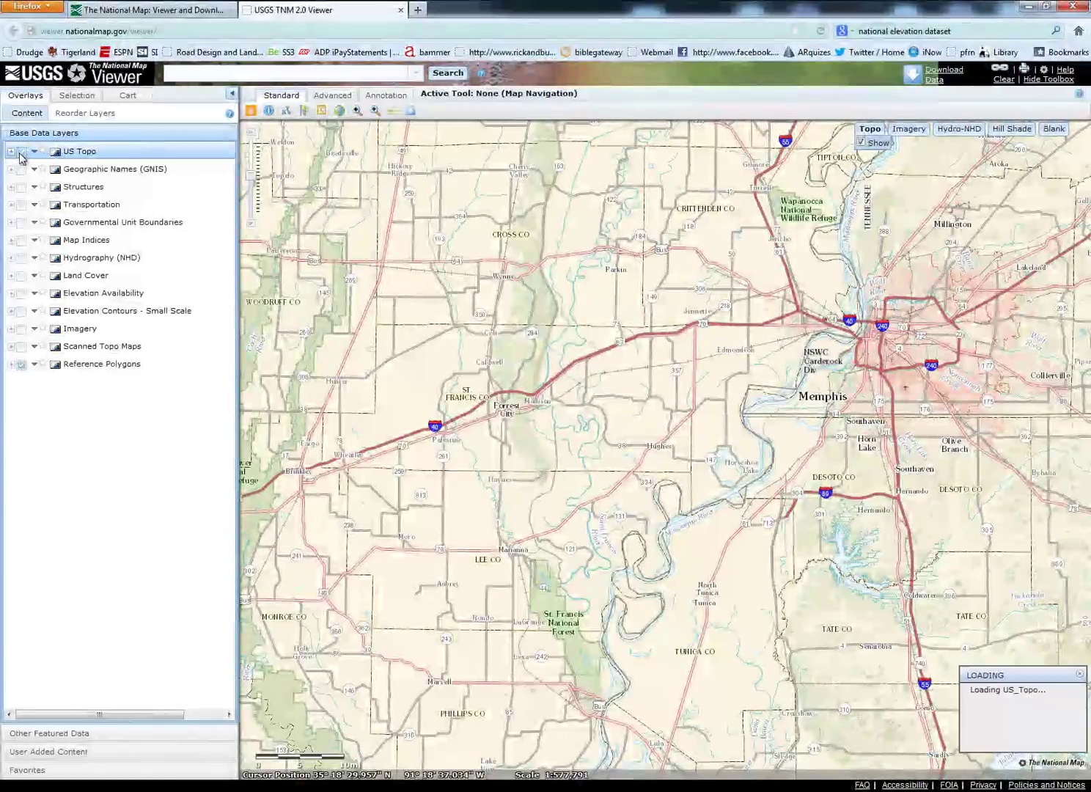
click(21, 294)
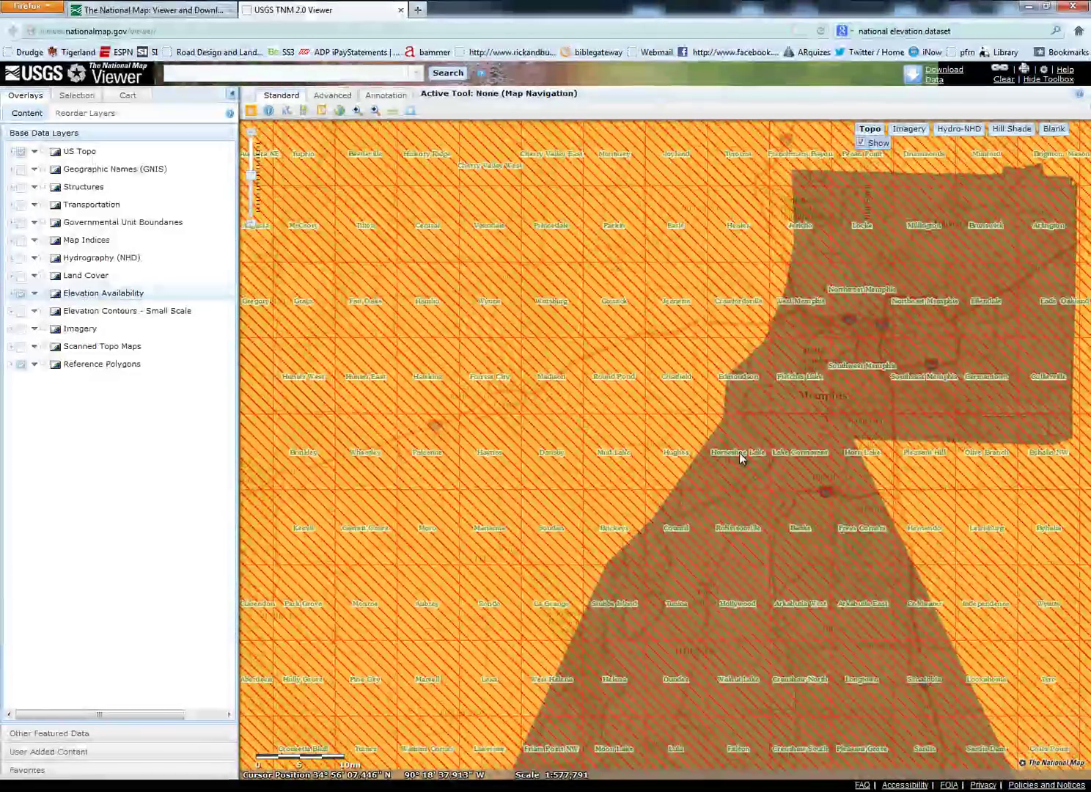
click(740, 458)
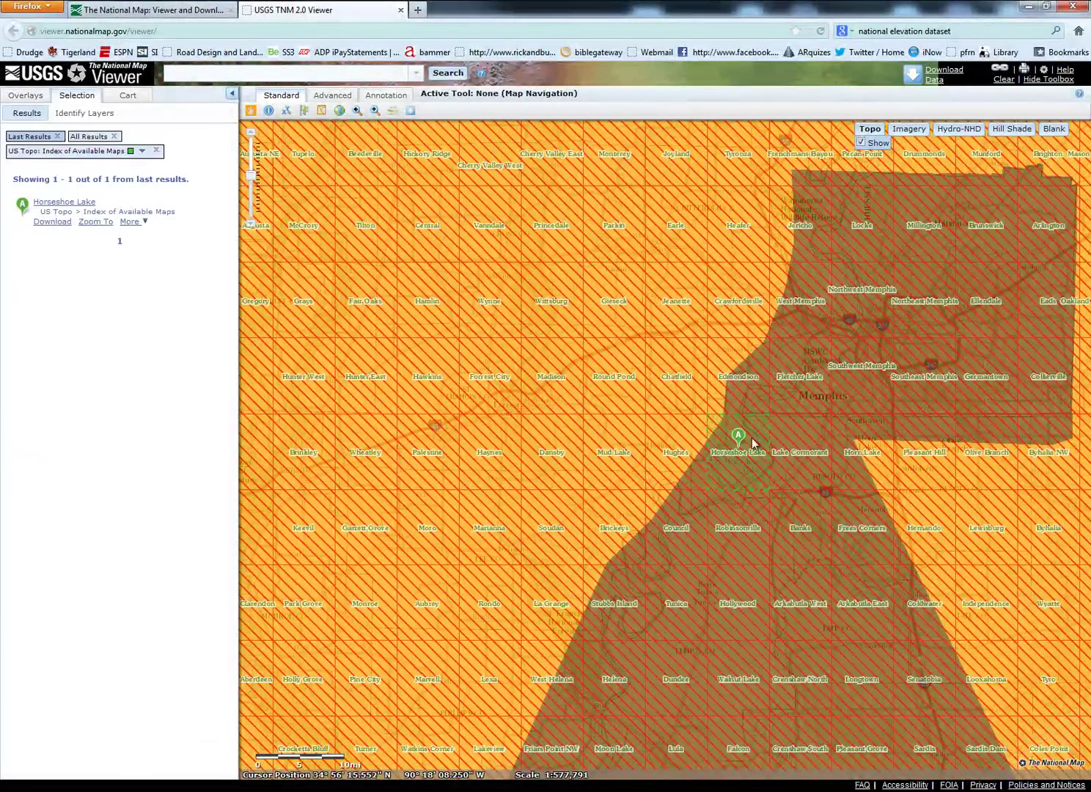
- Add the Elevation-theme NED 1/9 arc-second GeoTIFF to the cart and show the downloaded NED-GeoTIFF files
click(53, 222)
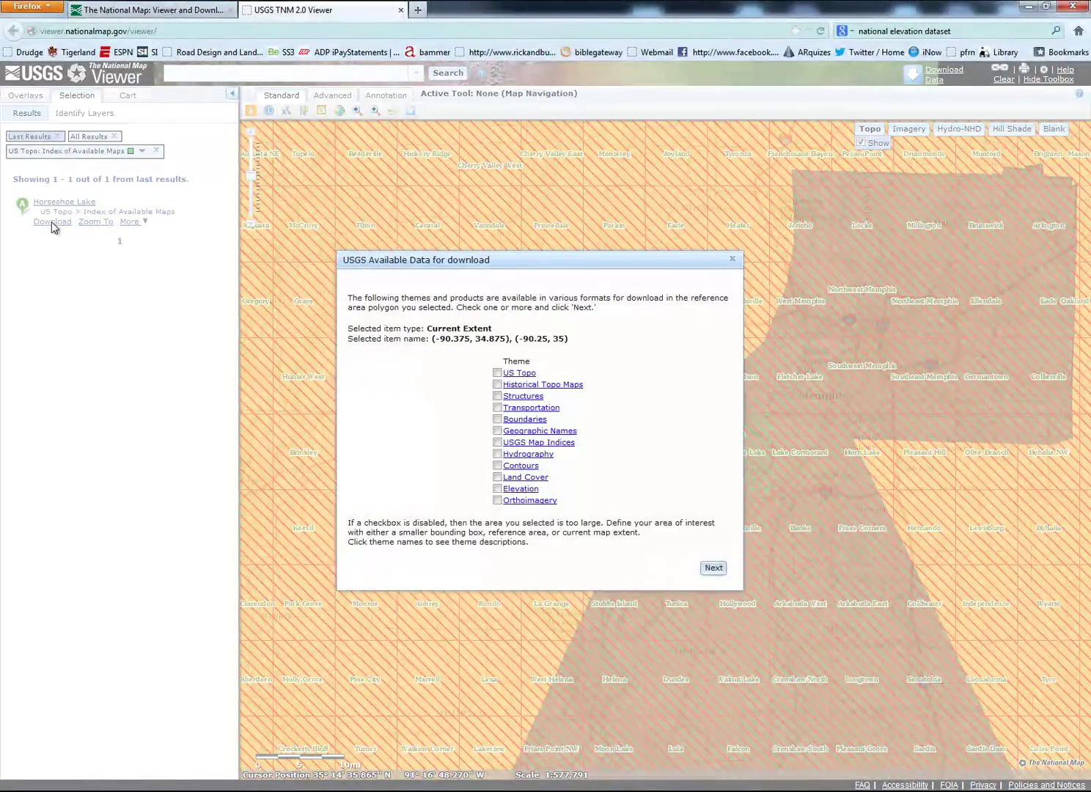
click(497, 488)
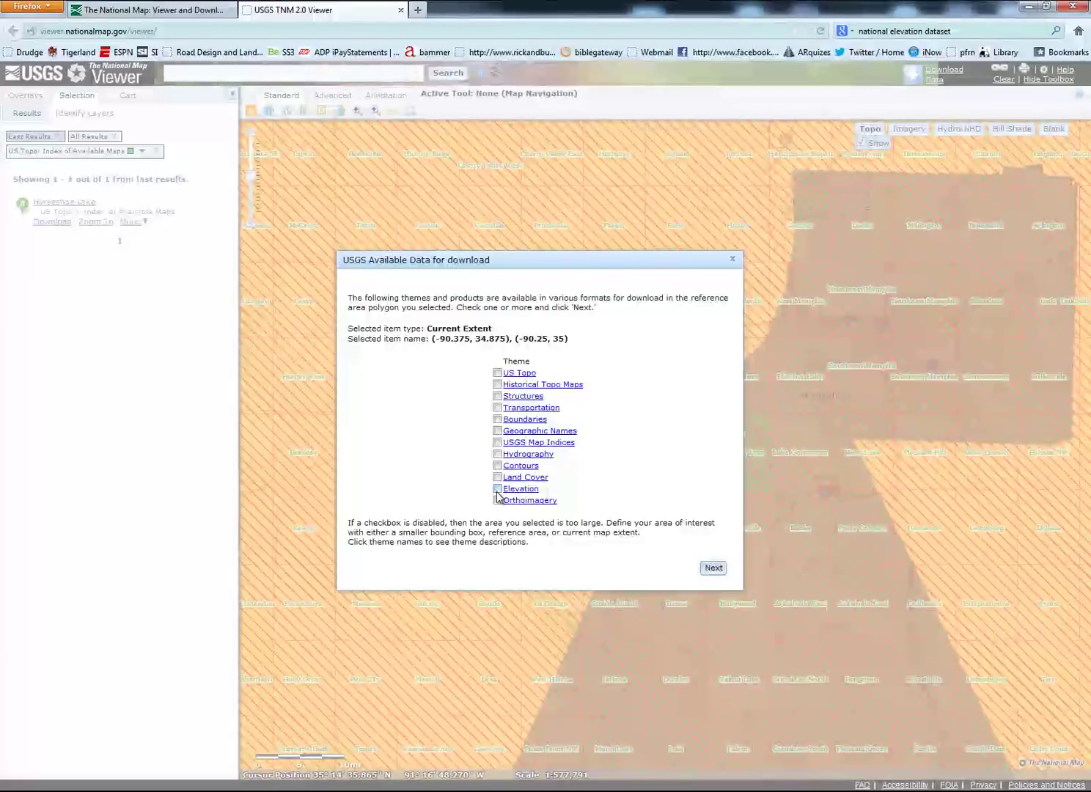
click(711, 572)
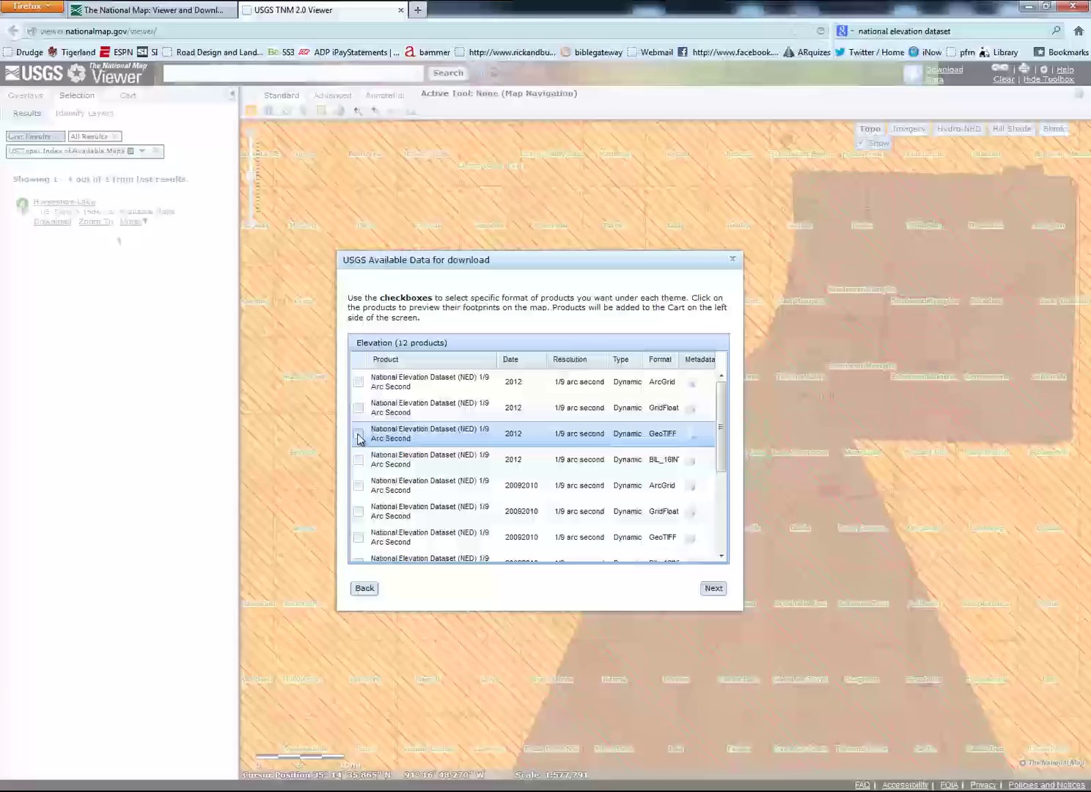
click(358, 433)
click(713, 588)
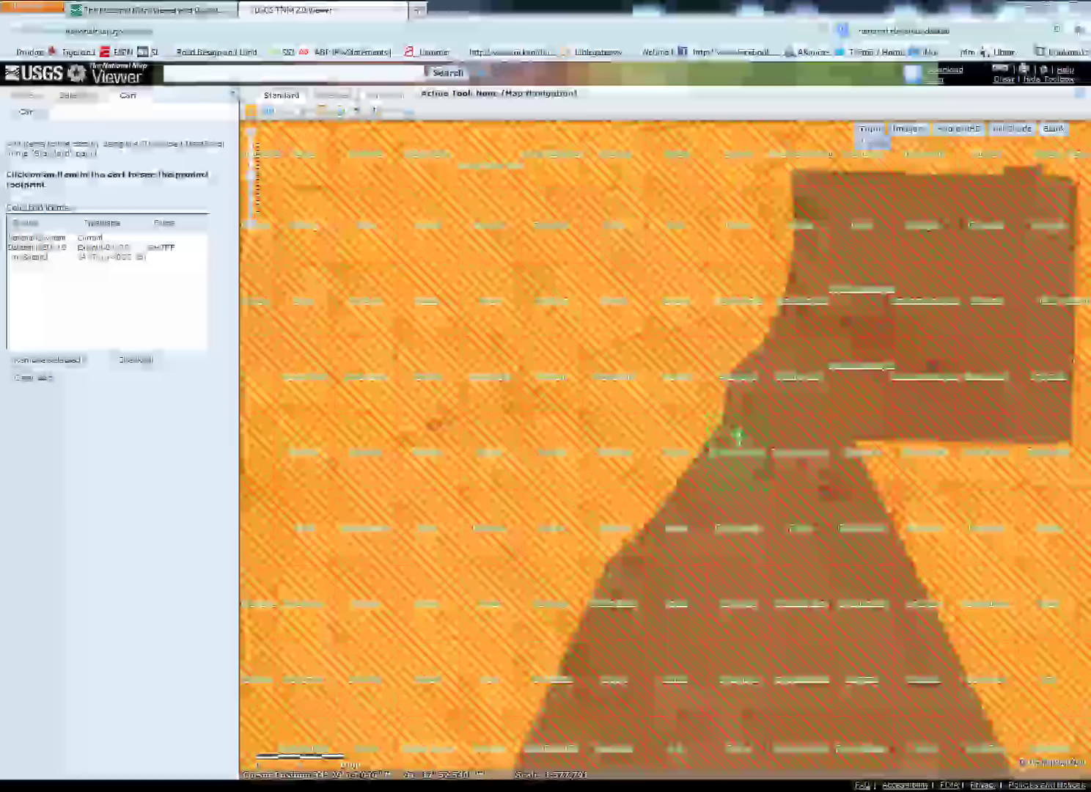
mouse_move(167, 786)
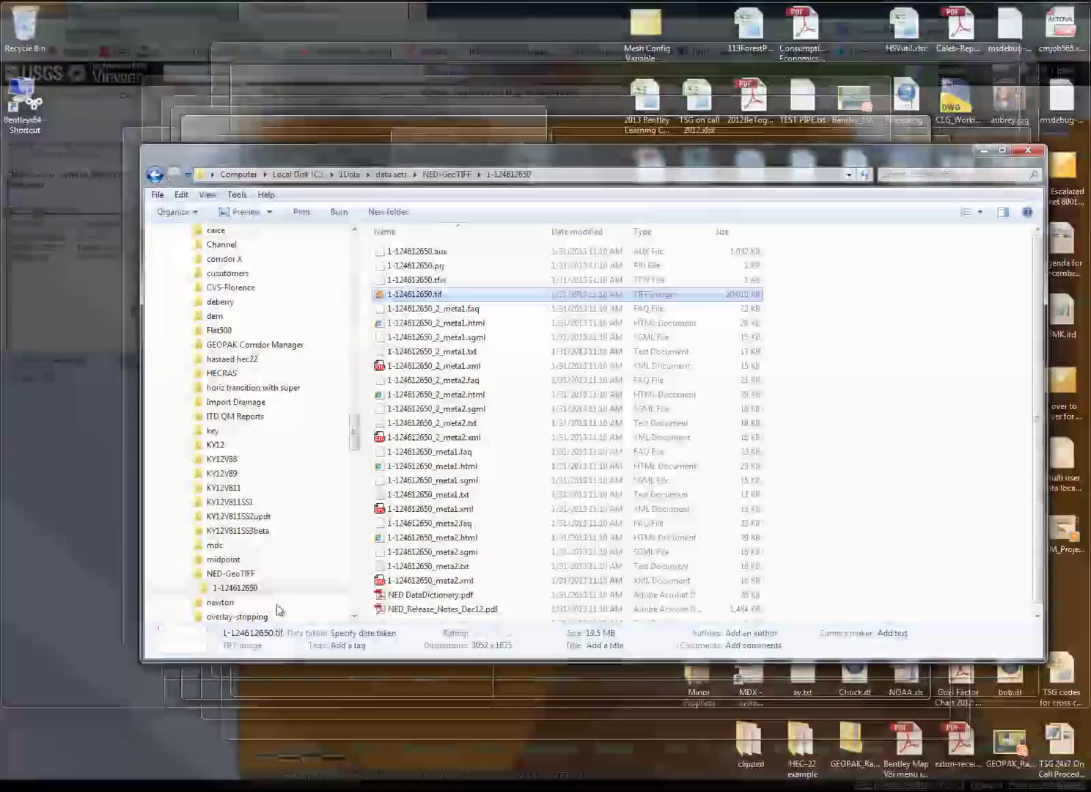
click(220, 726)
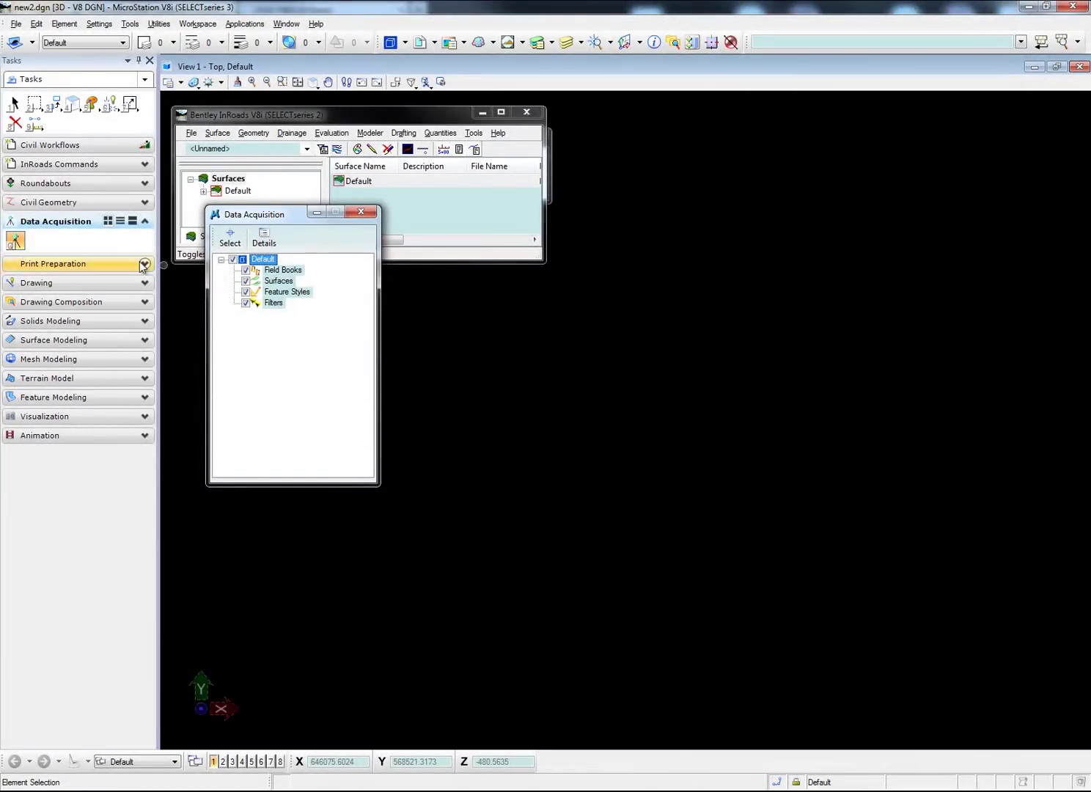
- Start creating a surface from a raster file in InRoads
right_click(279, 284)
mouse_move(344, 290)
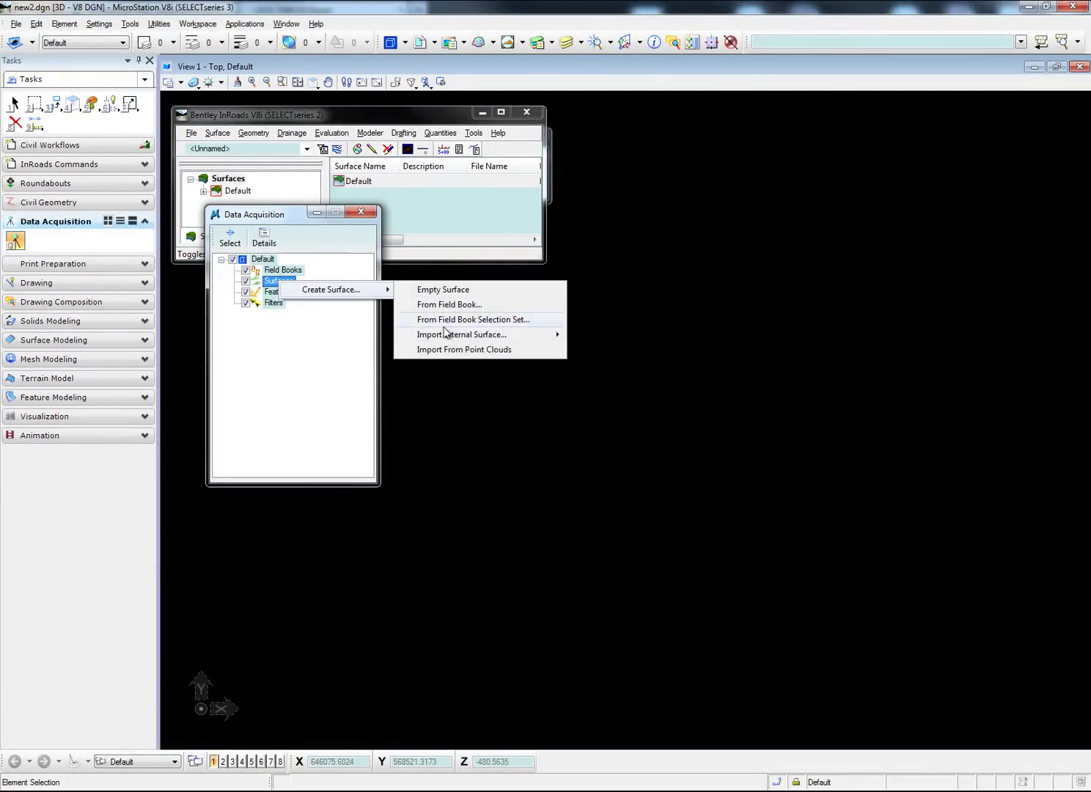
mouse_move(462, 334)
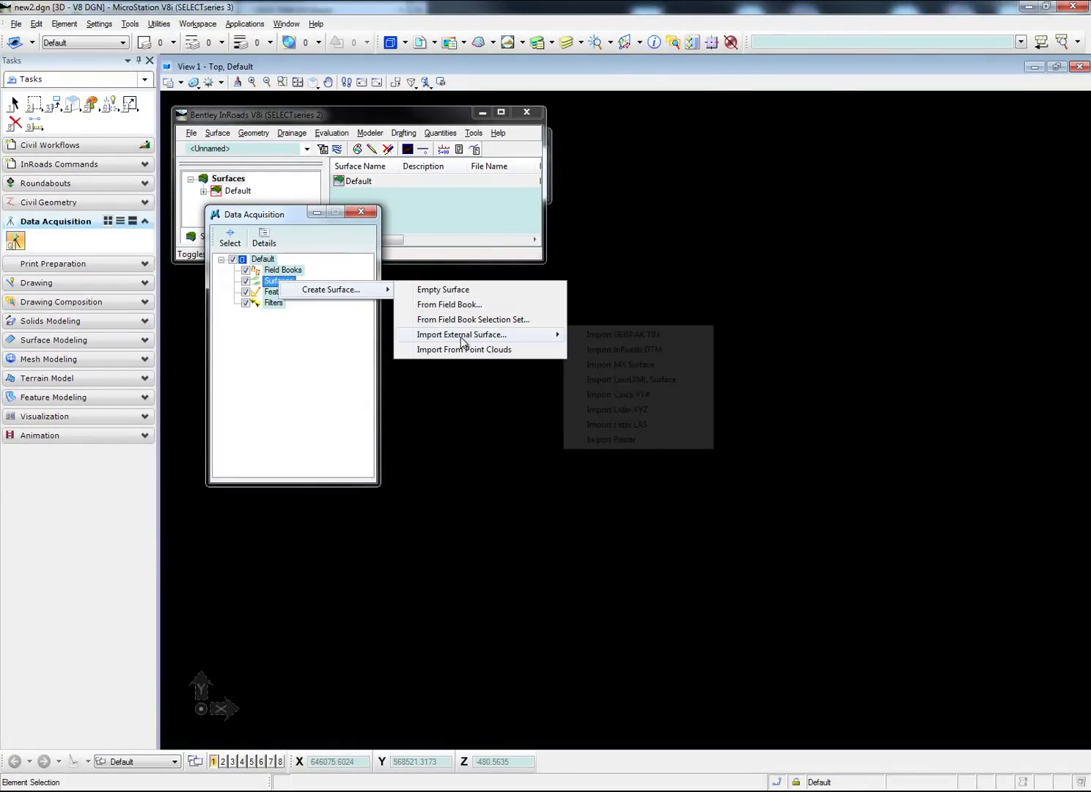
click(631, 442)
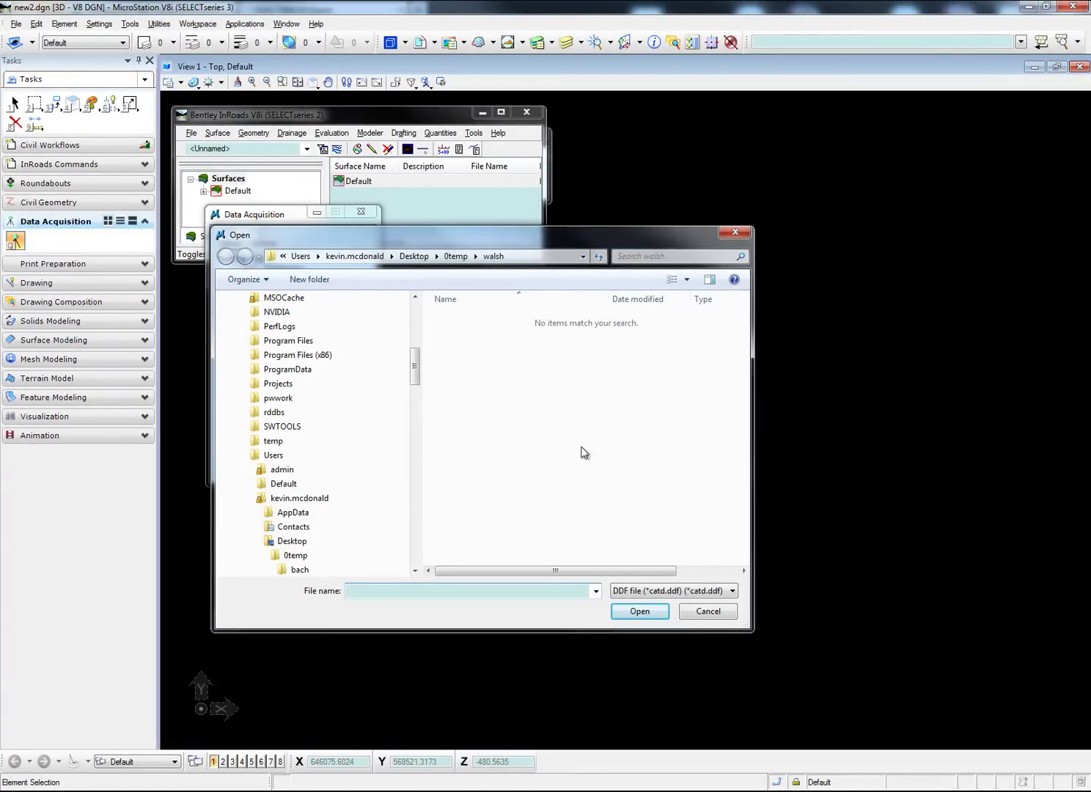
drag(415, 363, 410, 315)
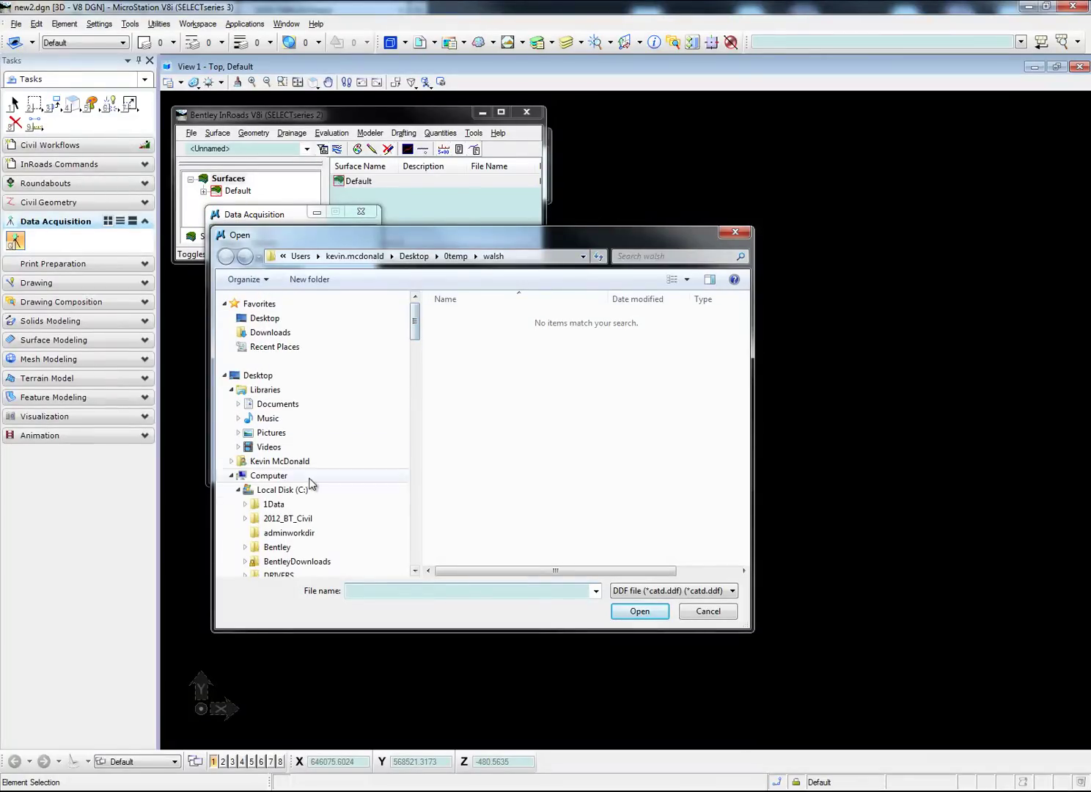
- Browse through C:\1Data and its data sets folder into the NED-GeoTIFF folder
click(340, 502)
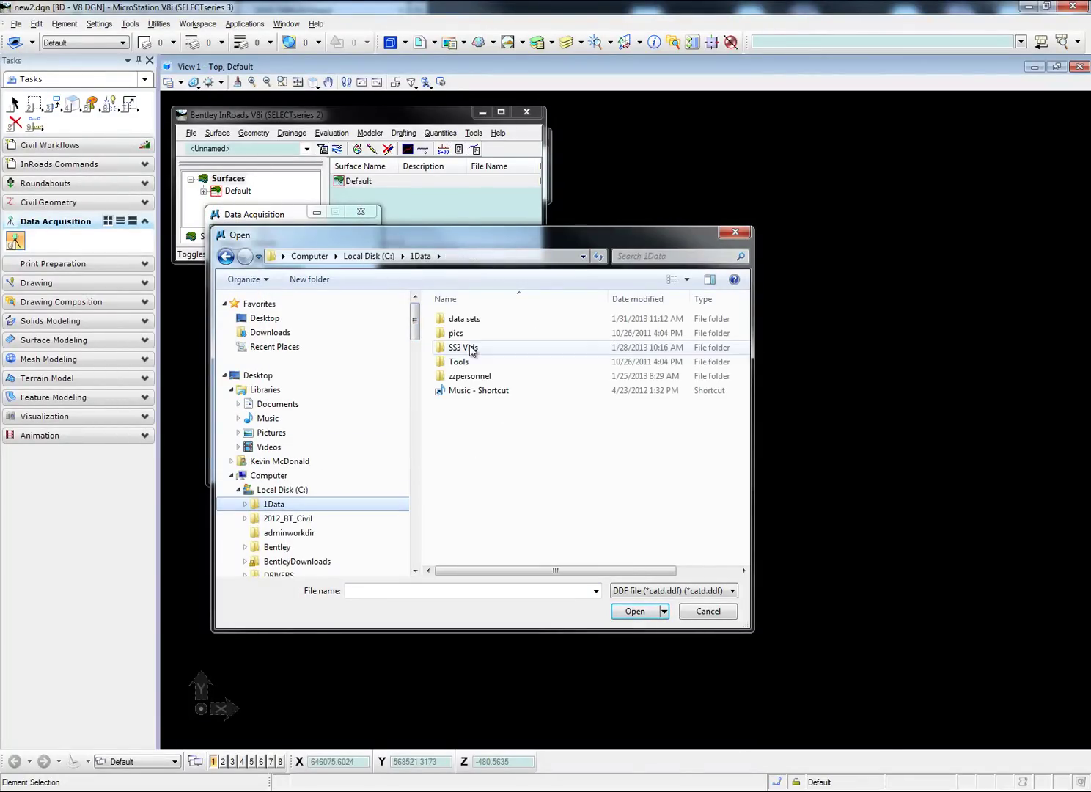
double_click(461, 319)
scroll(511, 419, down, 6)
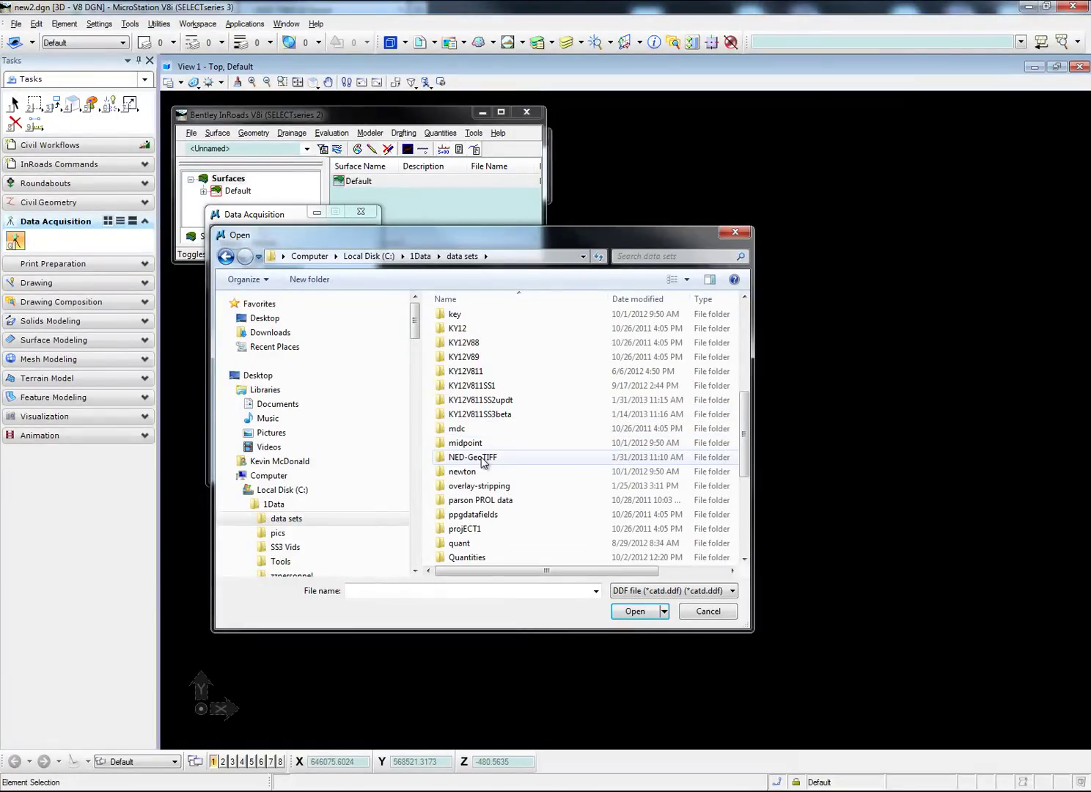
click(482, 458)
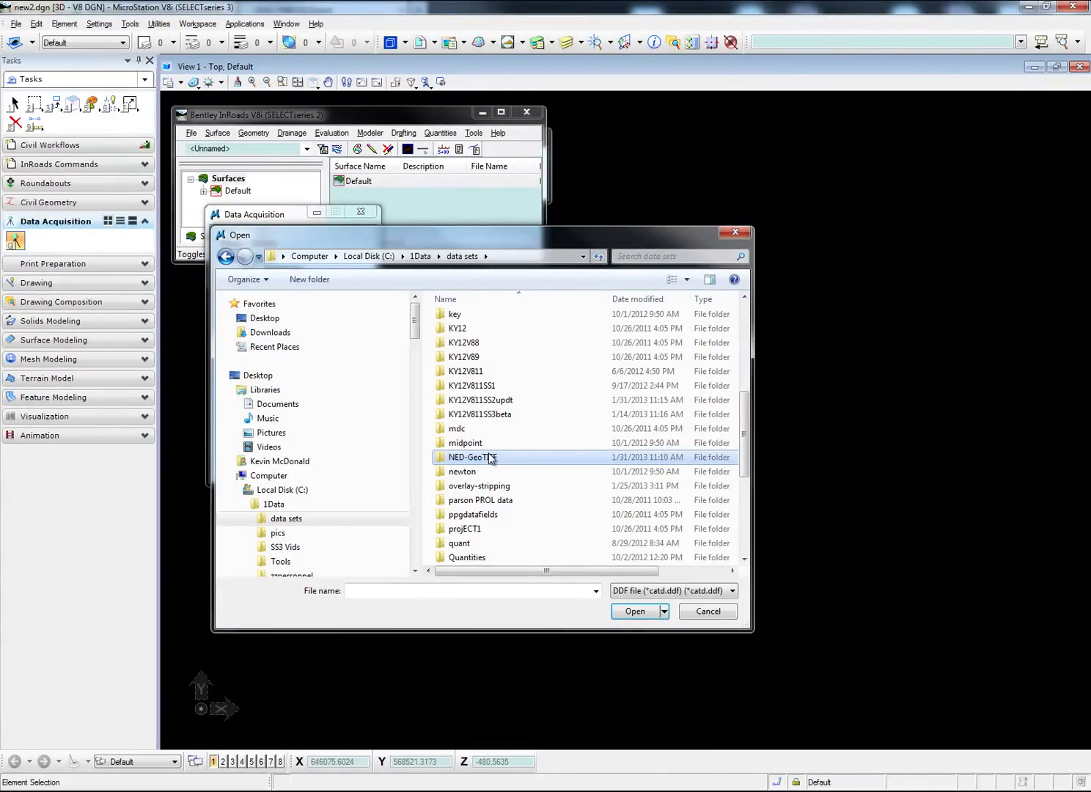
double_click(489, 459)
click(635, 590)
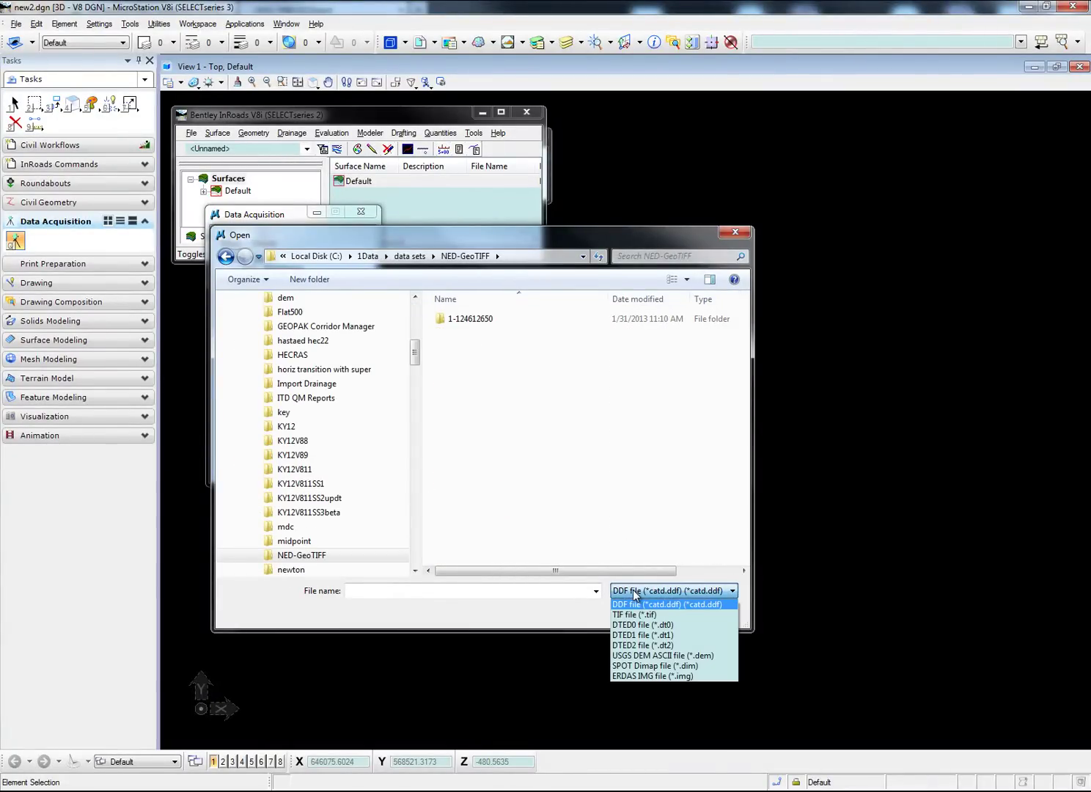
click(648, 614)
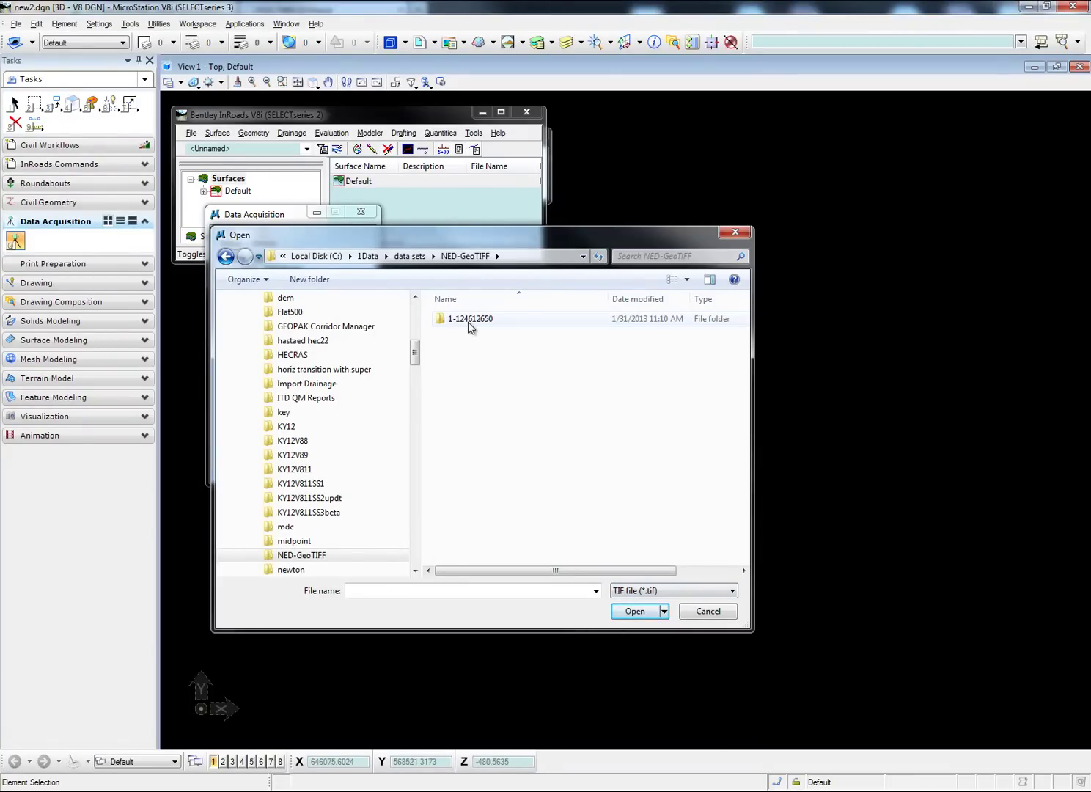
double_click(469, 319)
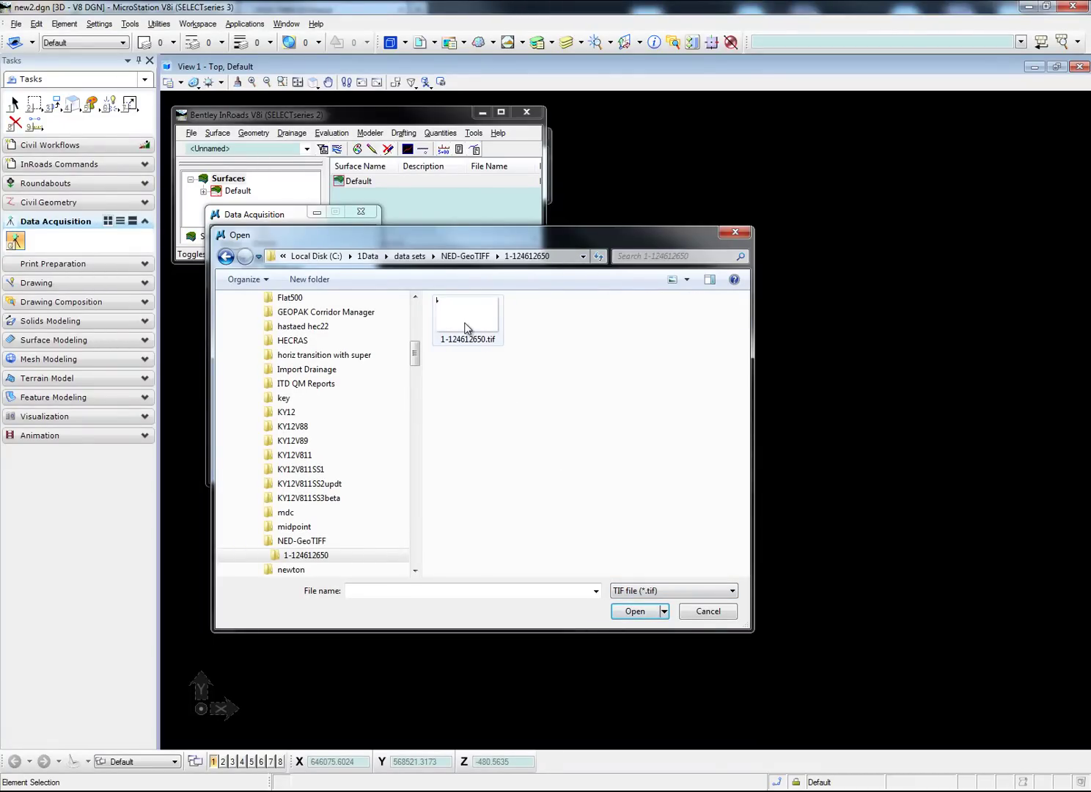
click(464, 327)
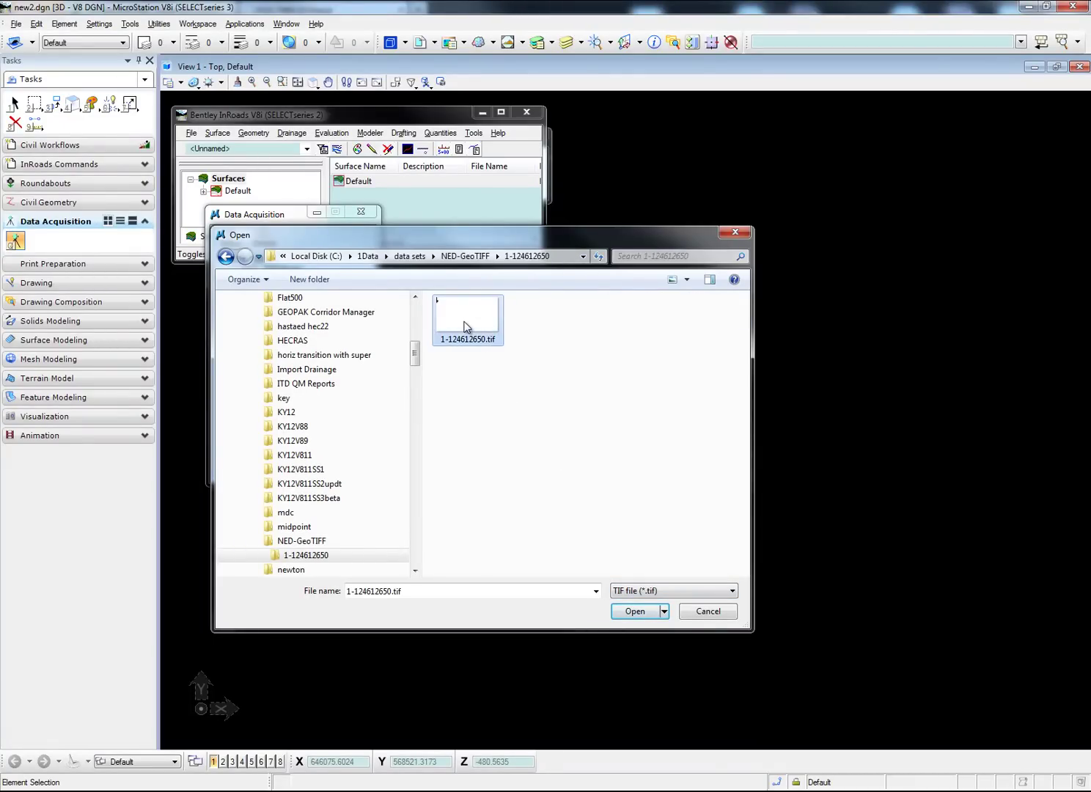
click(633, 612)
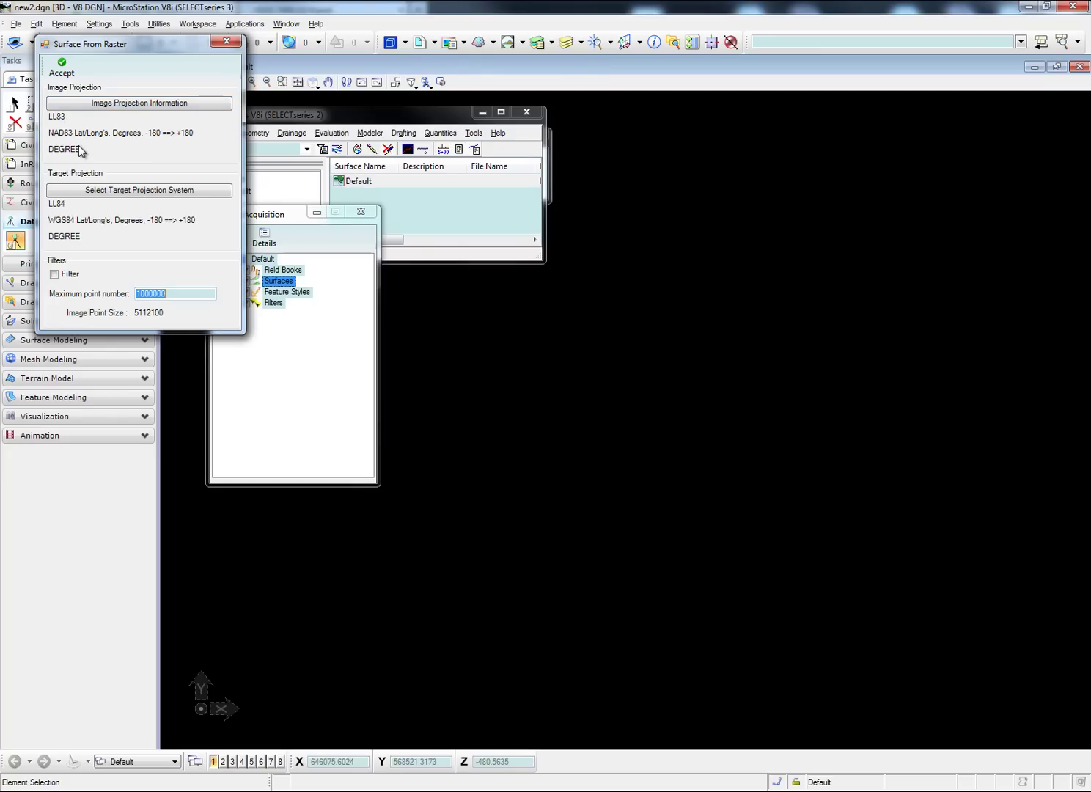
- Open the target coordinate system list and collapse the geographic systems group
click(120, 193)
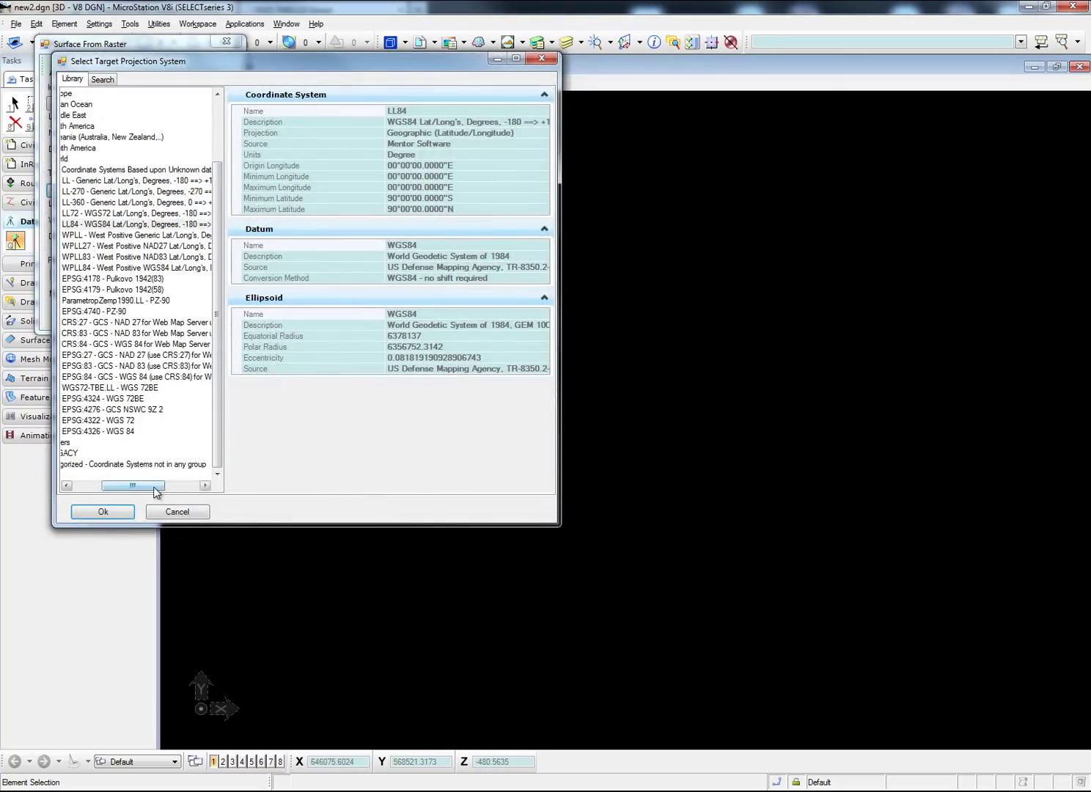
drag(133, 486, 104, 485)
click(169, 344)
scroll(216, 220, up, 3)
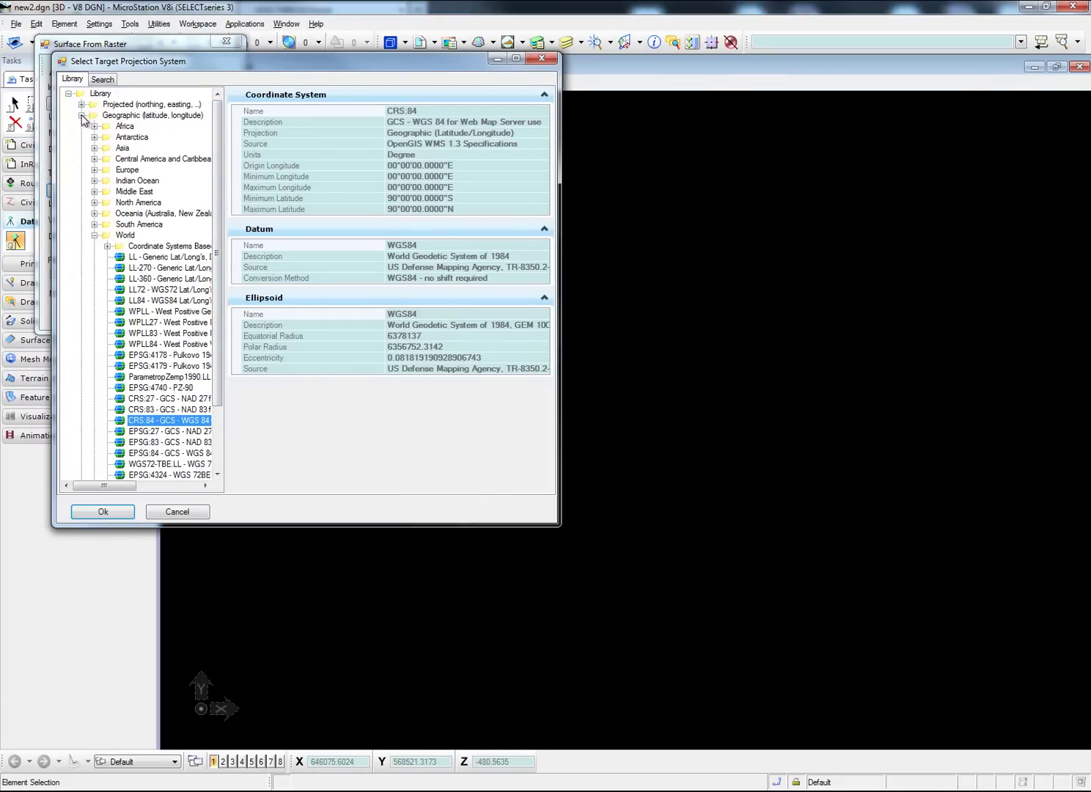
click(81, 116)
- Choose MS-W under Projected > North America > United States > Mississippi as target, and enable Filter
click(82, 104)
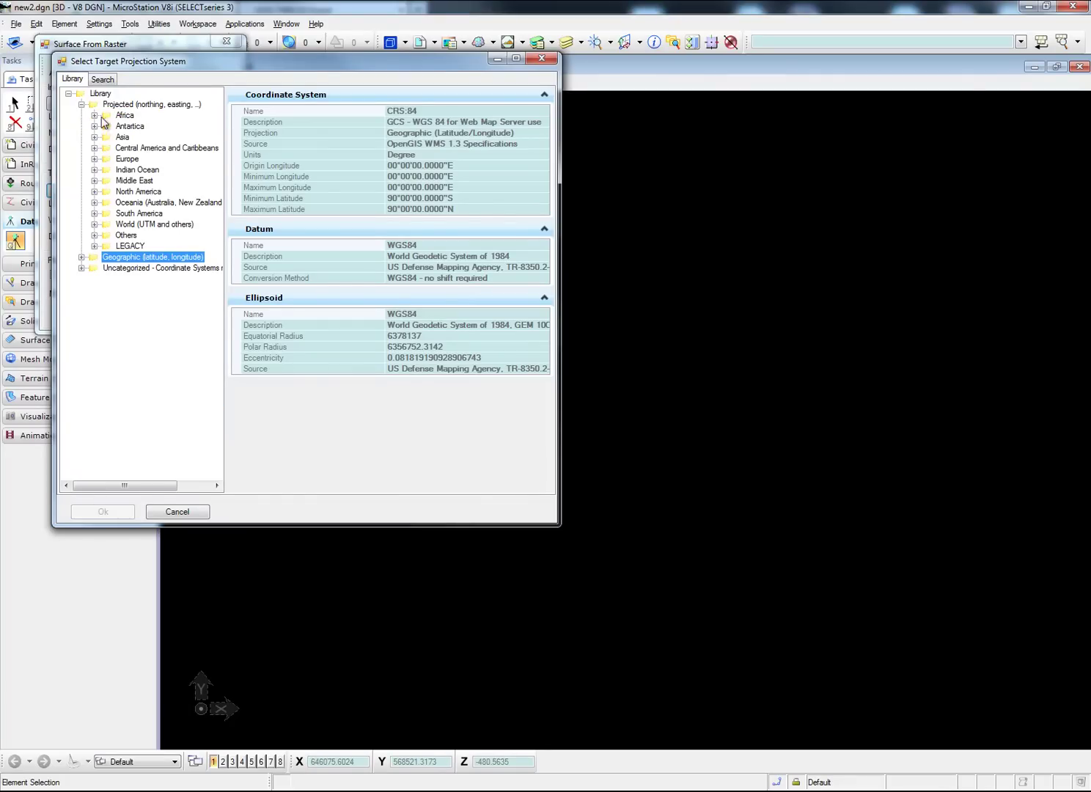
click(94, 192)
click(108, 225)
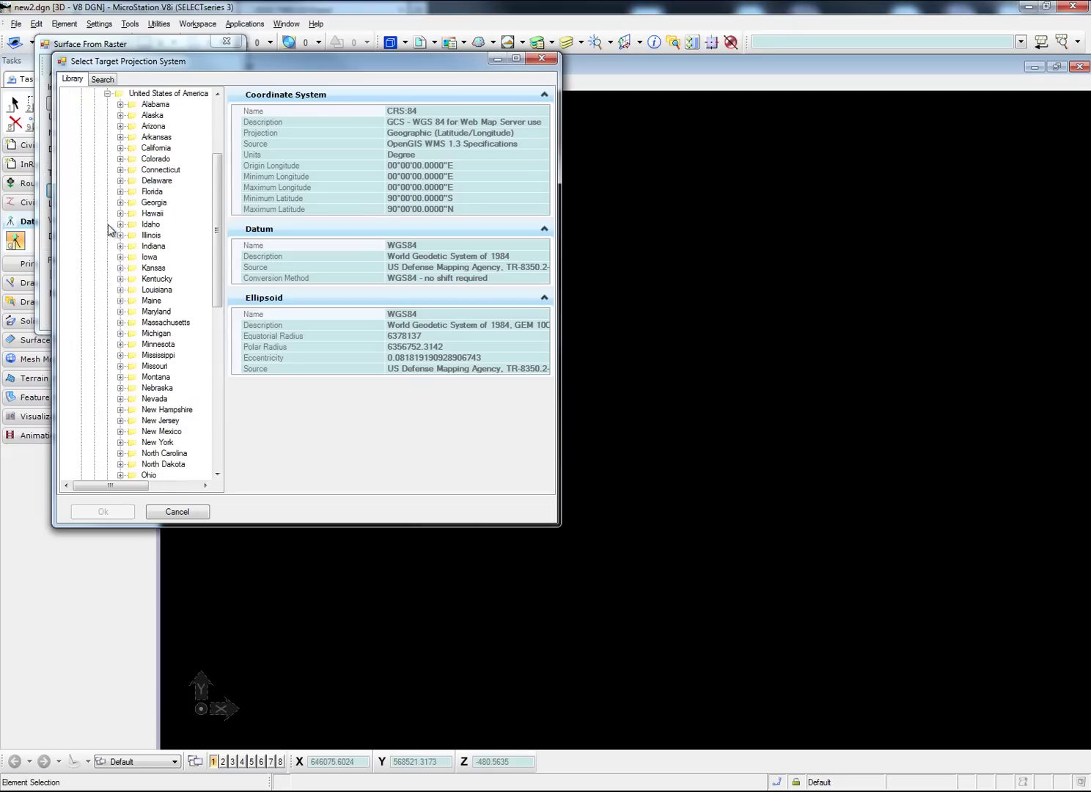
click(121, 355)
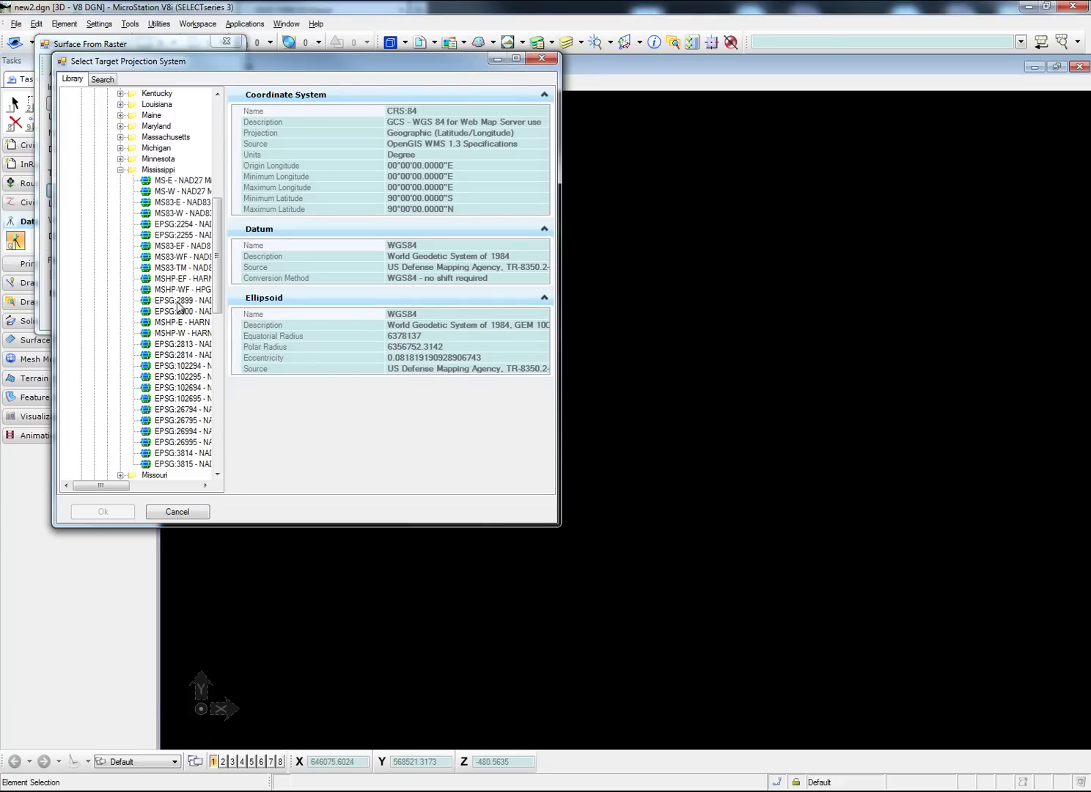
click(187, 192)
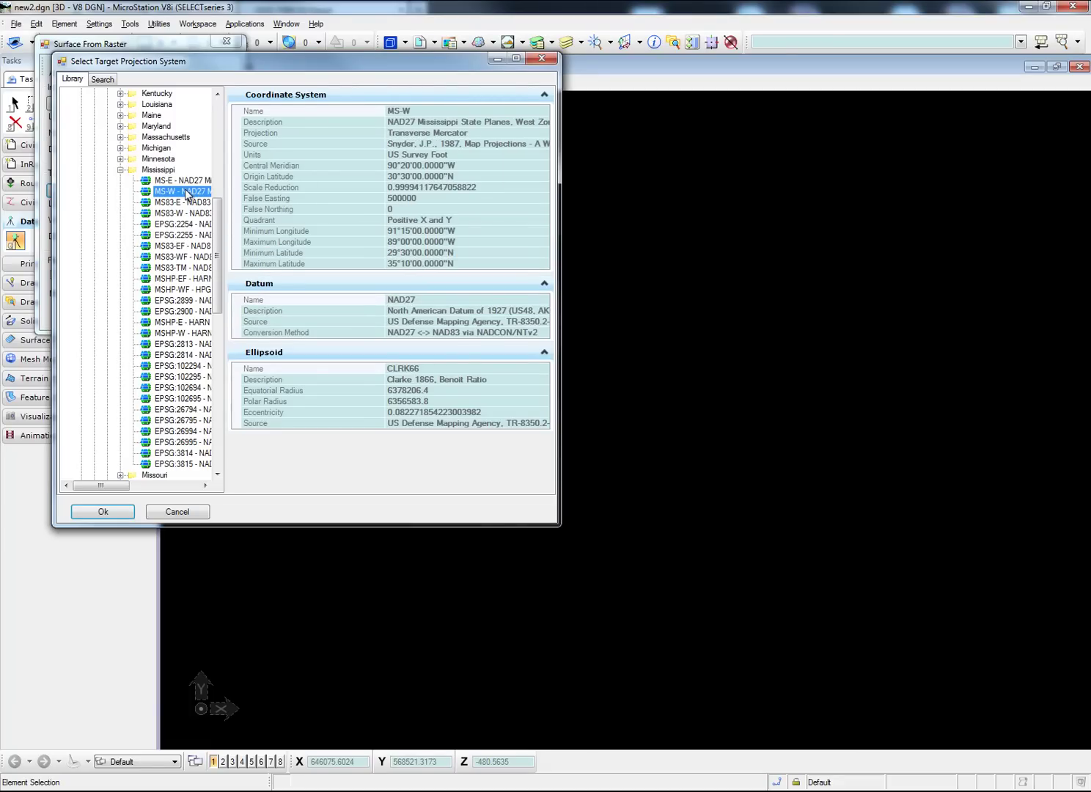
click(102, 511)
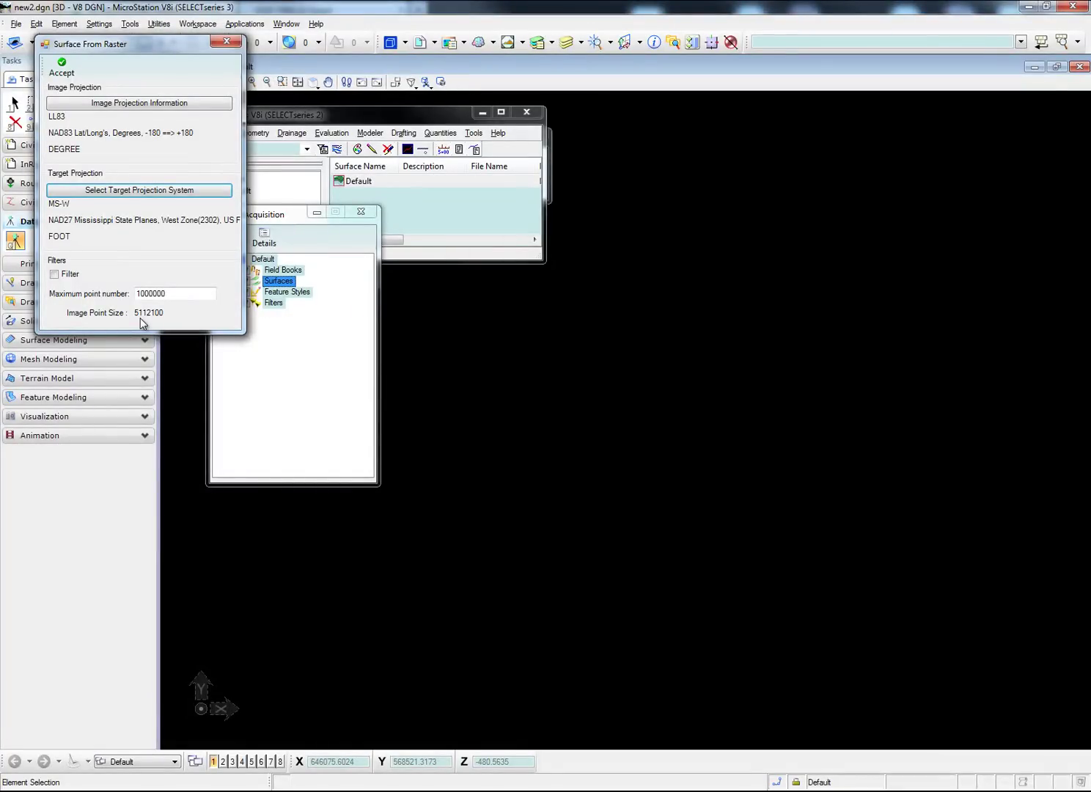
click(55, 274)
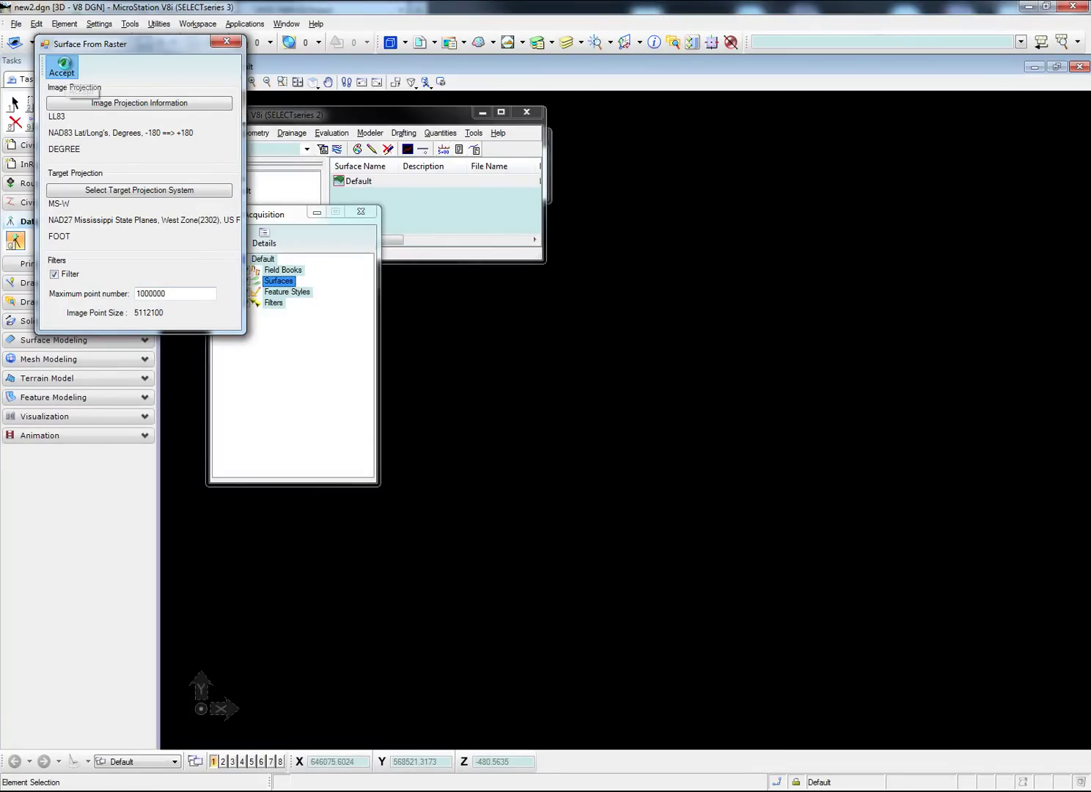
click(63, 67)
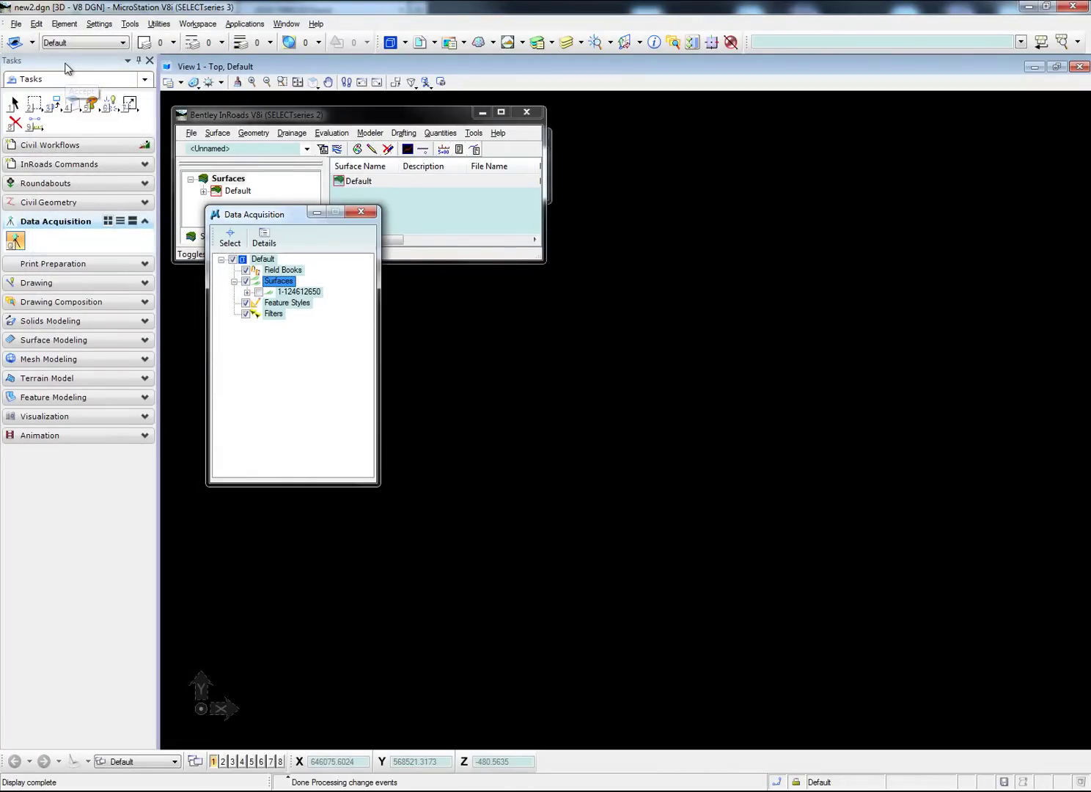
click(247, 293)
click(260, 325)
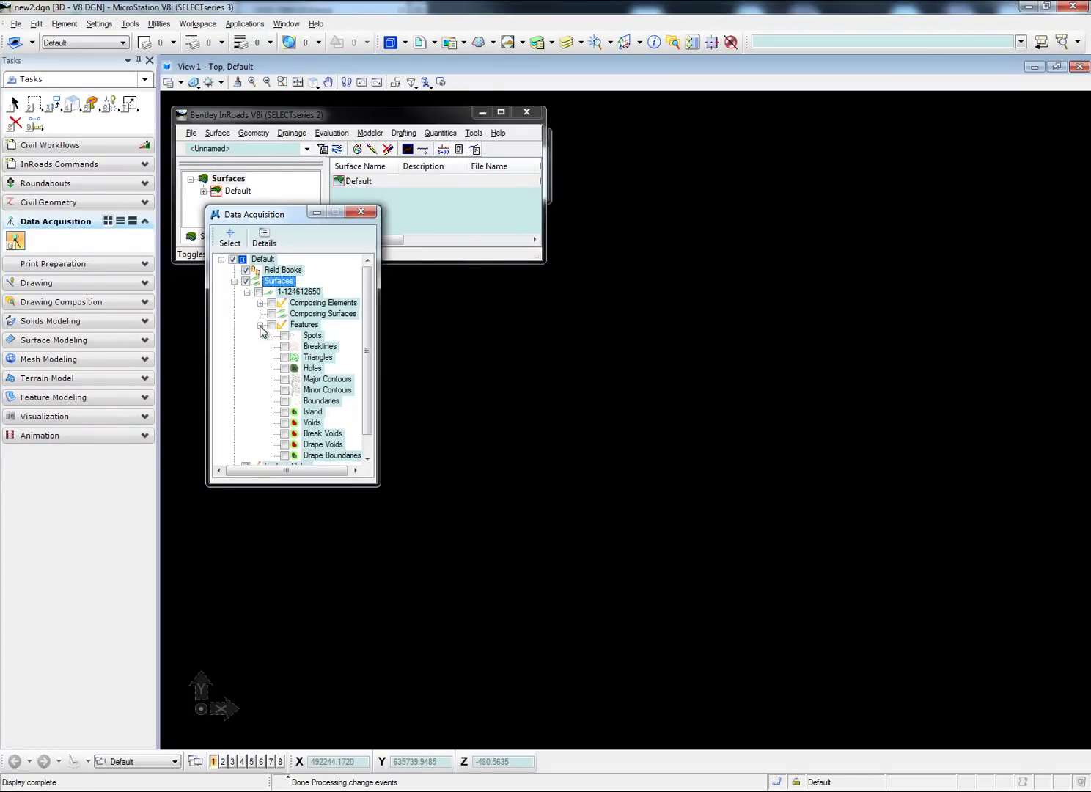
click(284, 357)
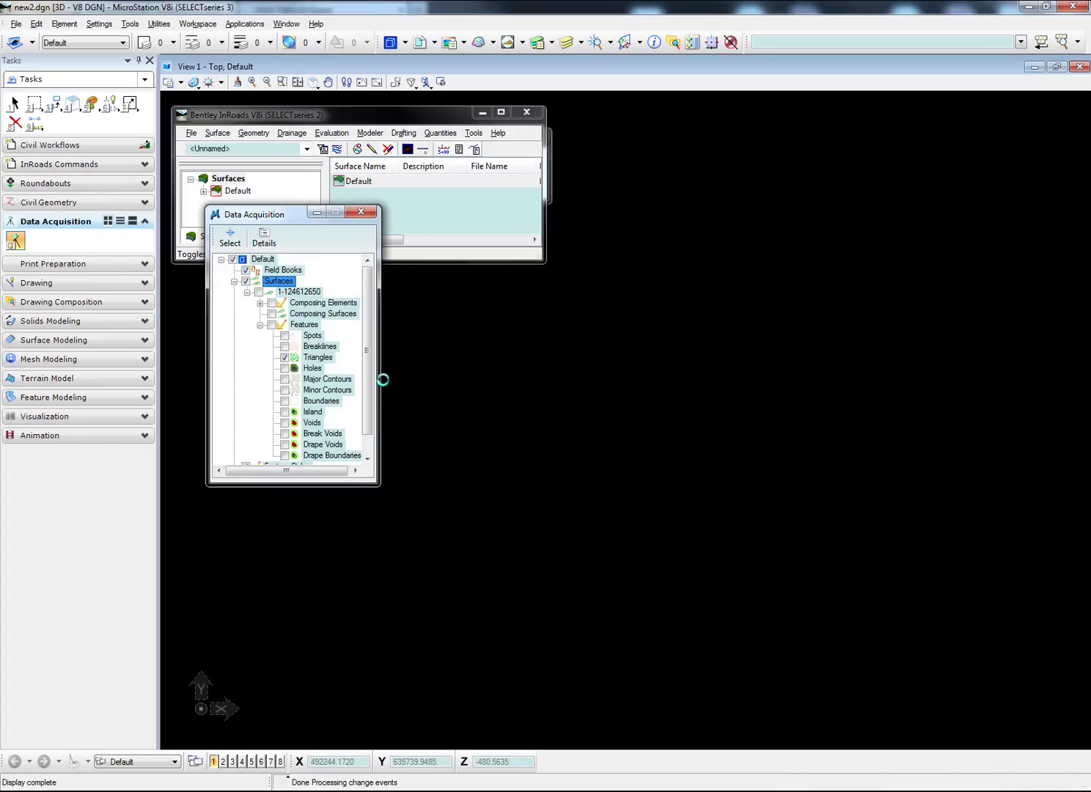
click(298, 82)
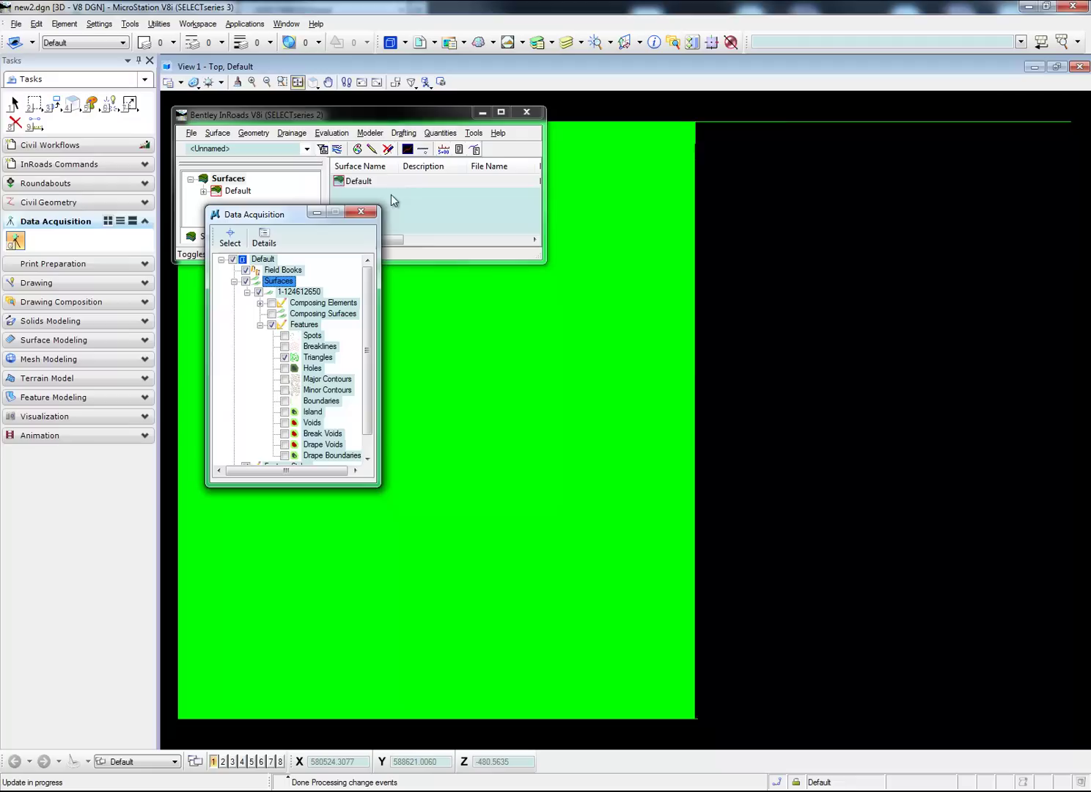
click(315, 85)
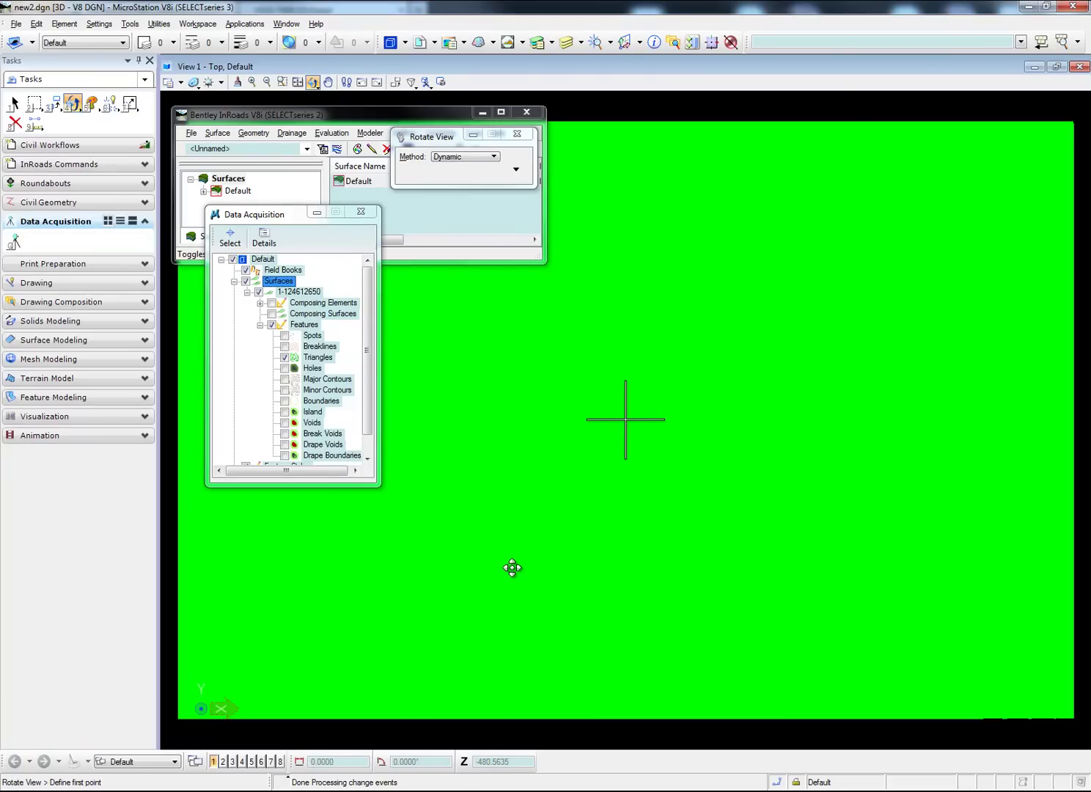
click(819, 609)
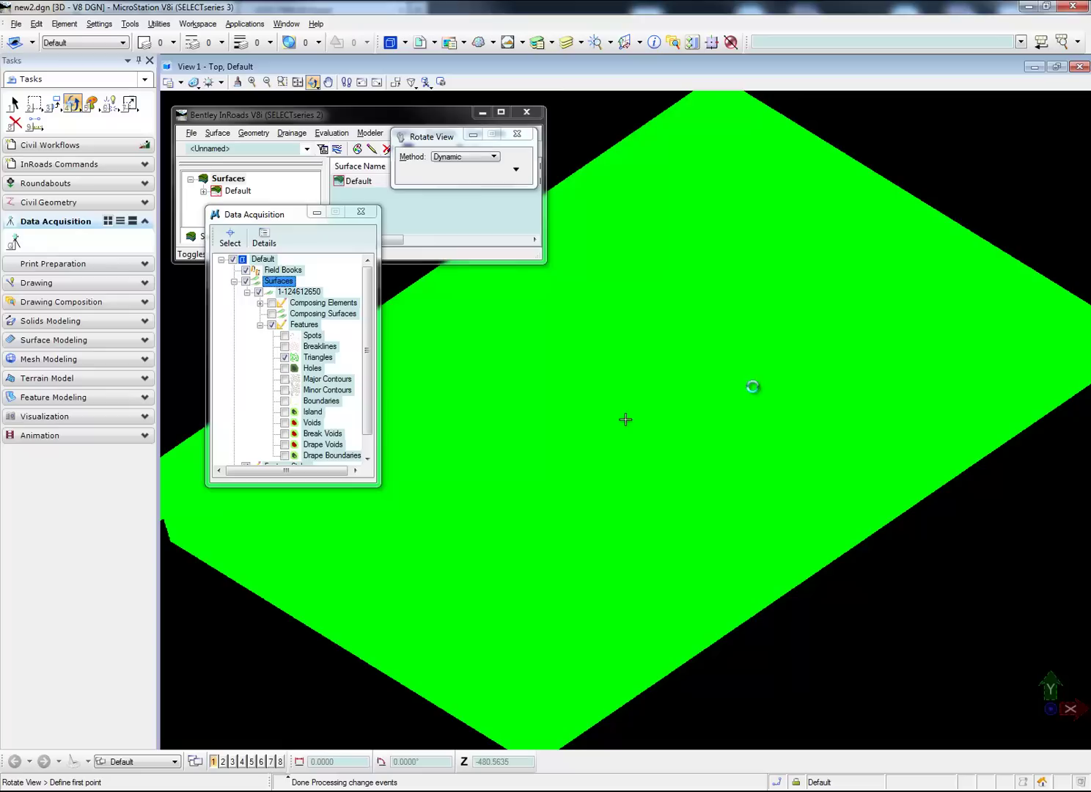
click(752, 387)
click(611, 442)
click(470, 449)
scroll(470, 449, up, 3)
click(471, 449)
click(802, 477)
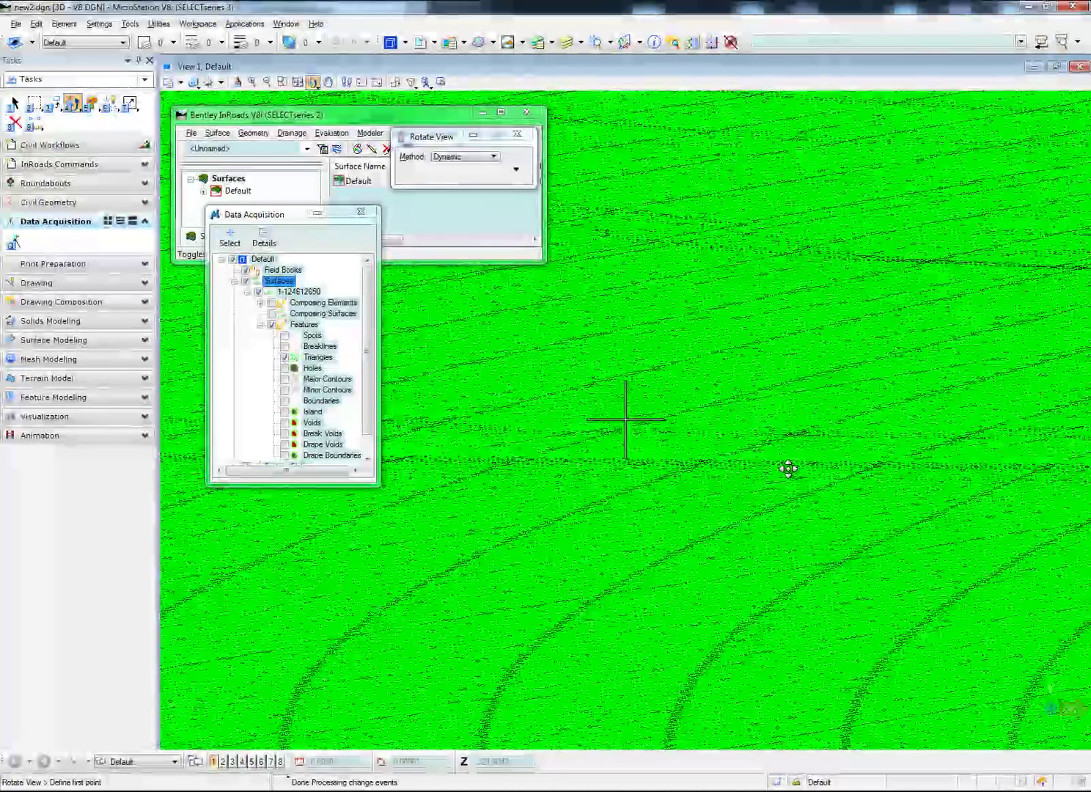